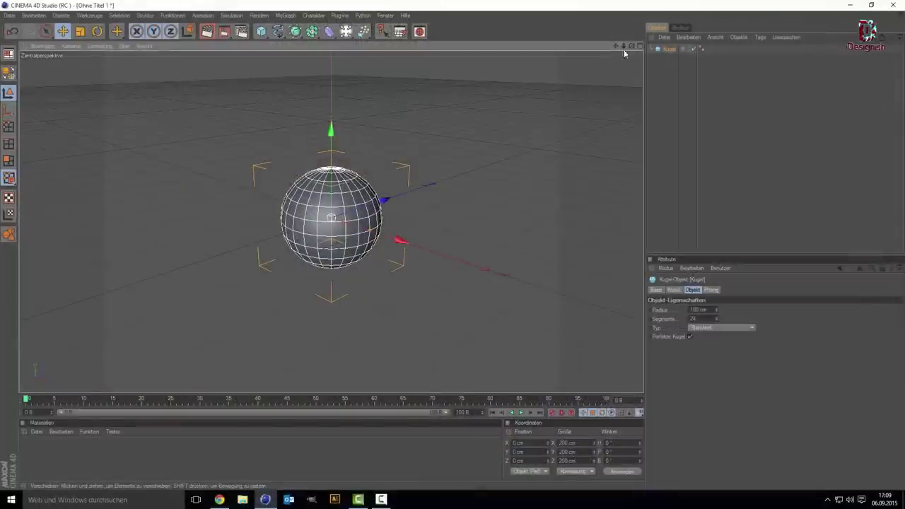
Step: Create a new material, Mat, and assign it to the sphere
double_click(89, 454)
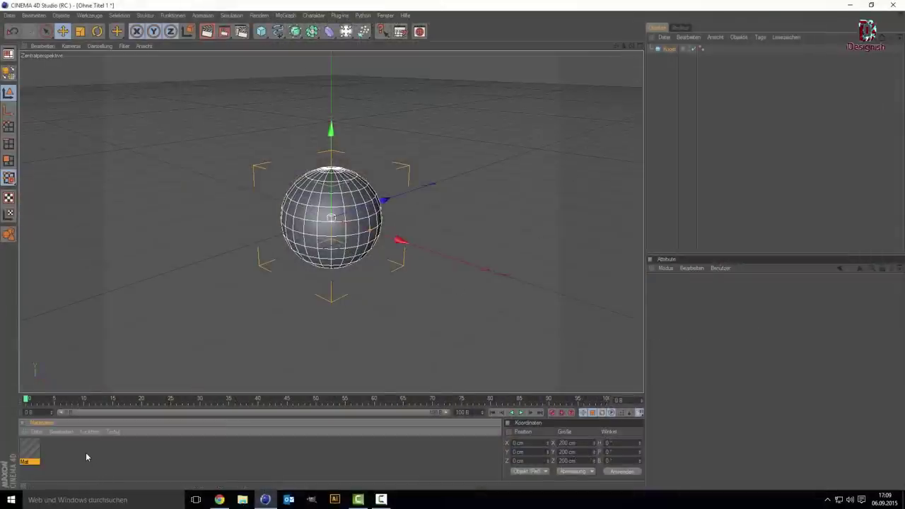
double_click(29, 449)
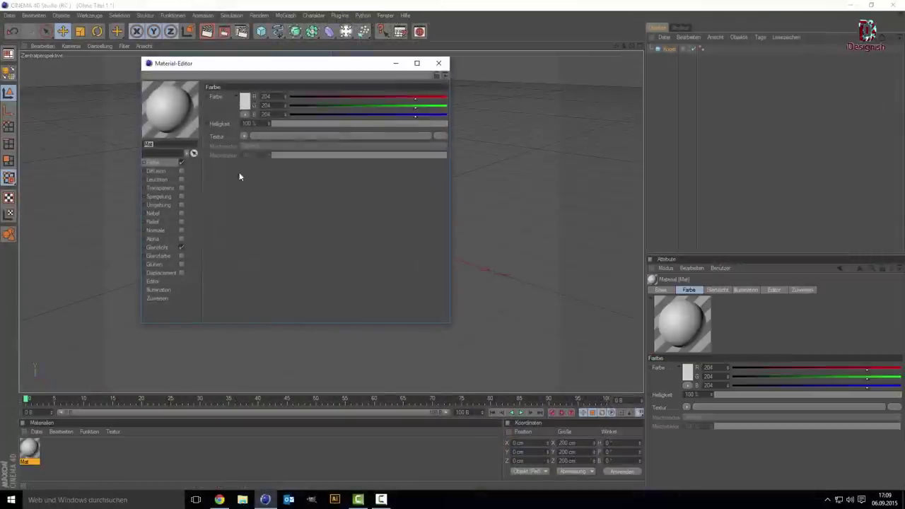
mouse_move(288, 68)
mouse_down()
mouse_move(671, 55)
mouse_move(596, 60)
mouse_up()
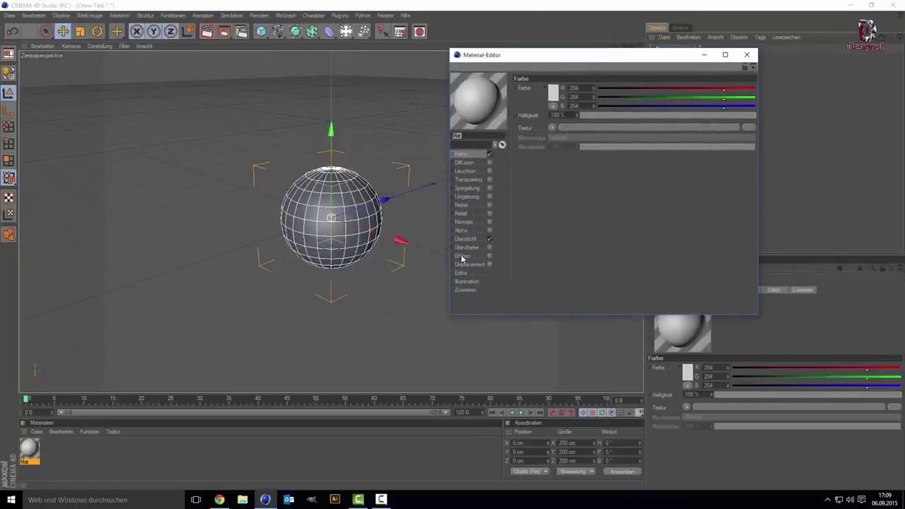
drag(34, 454, 347, 229)
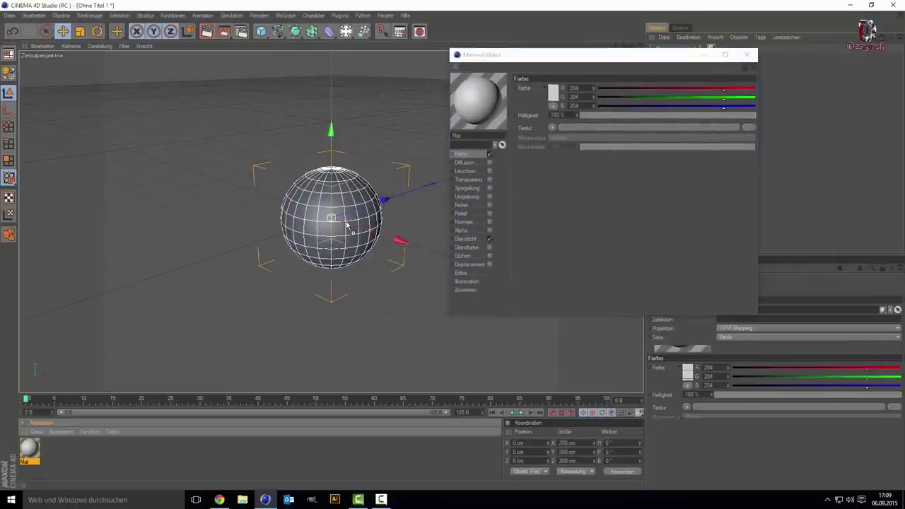
Step: Enable Mat's Relief channel with a Noise texture and render a preview
click(489, 213)
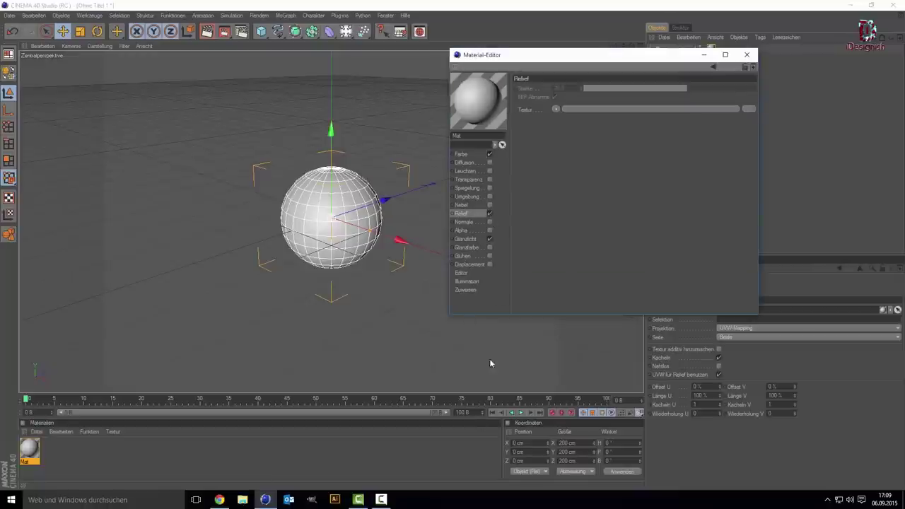
click(556, 110)
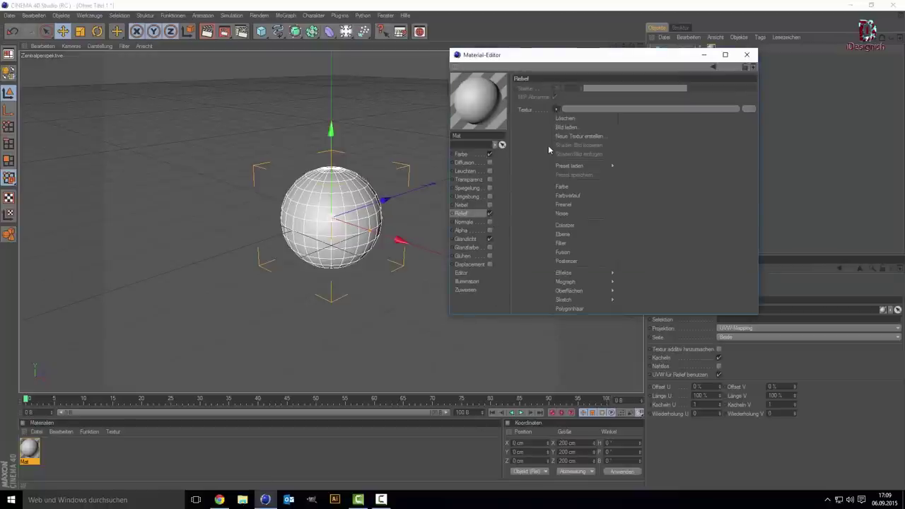
click(582, 214)
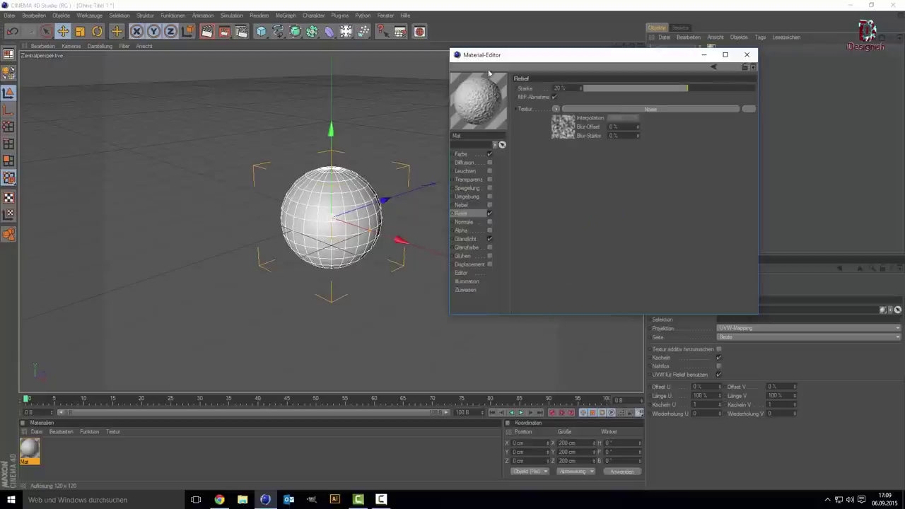
drag(521, 55, 573, 59)
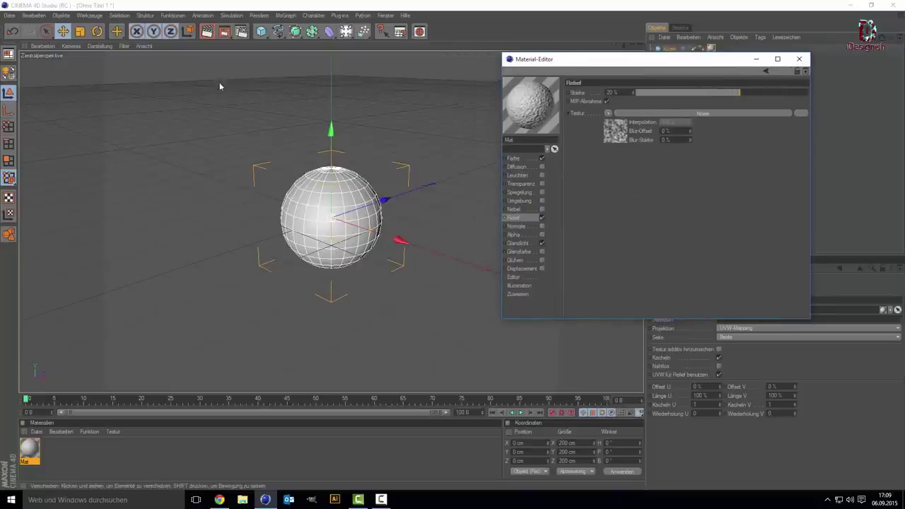
click(212, 33)
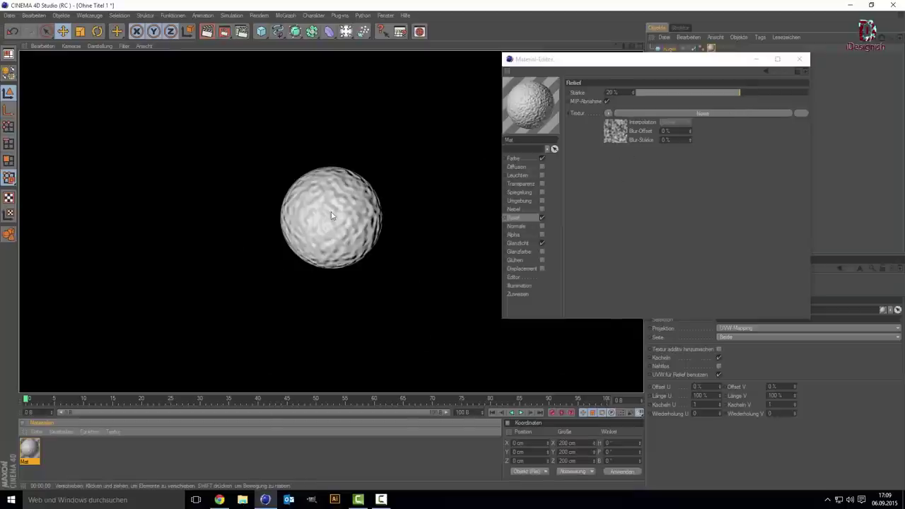
Step: Raise the relief strength from 20% to 100% and render again
click(714, 95)
drag(752, 92, 845, 97)
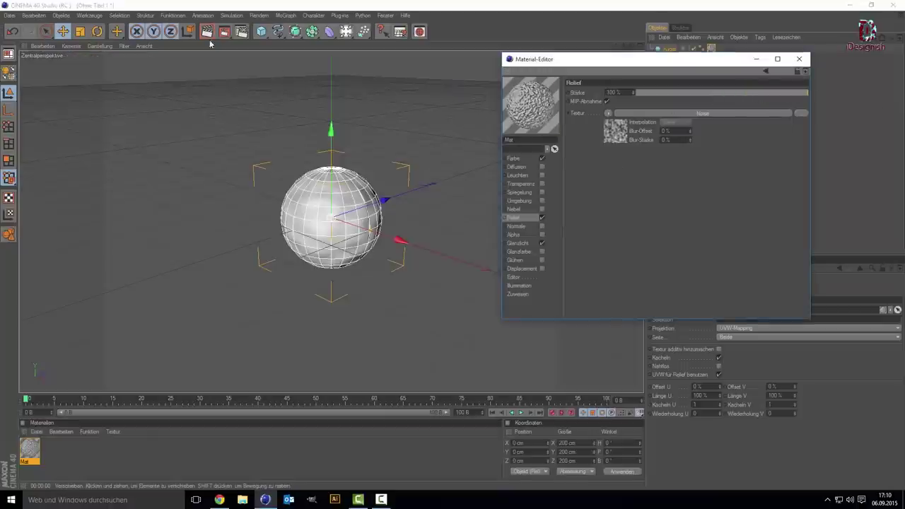
click(207, 31)
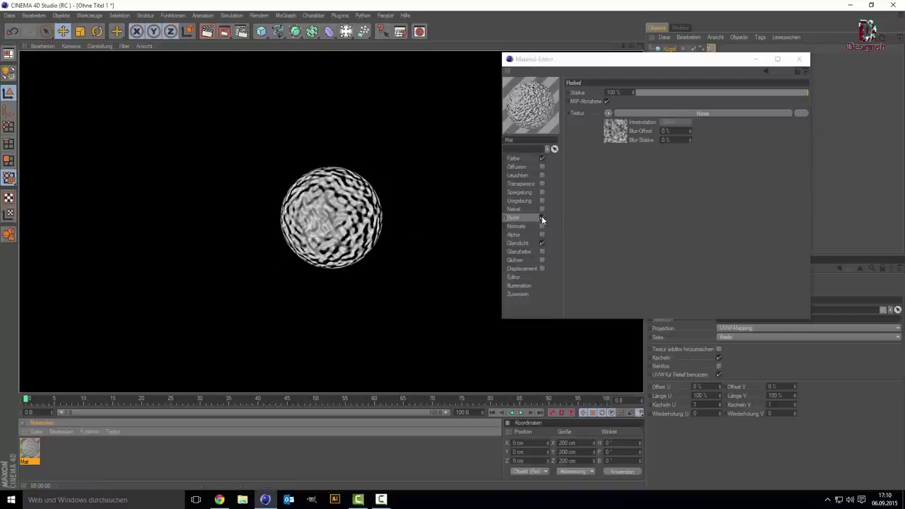
Step: Swap Relief for a Displacement channel with a Noise texture and render to check
click(541, 269)
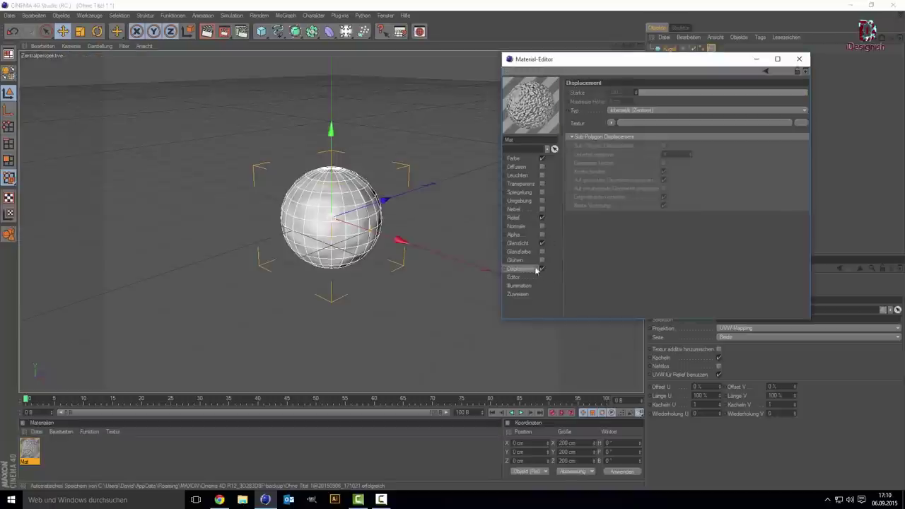
click(542, 218)
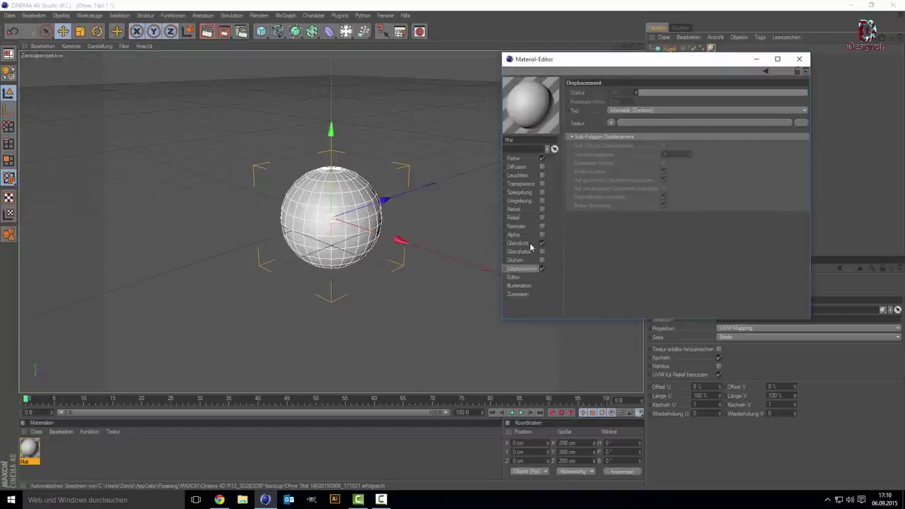
click(611, 123)
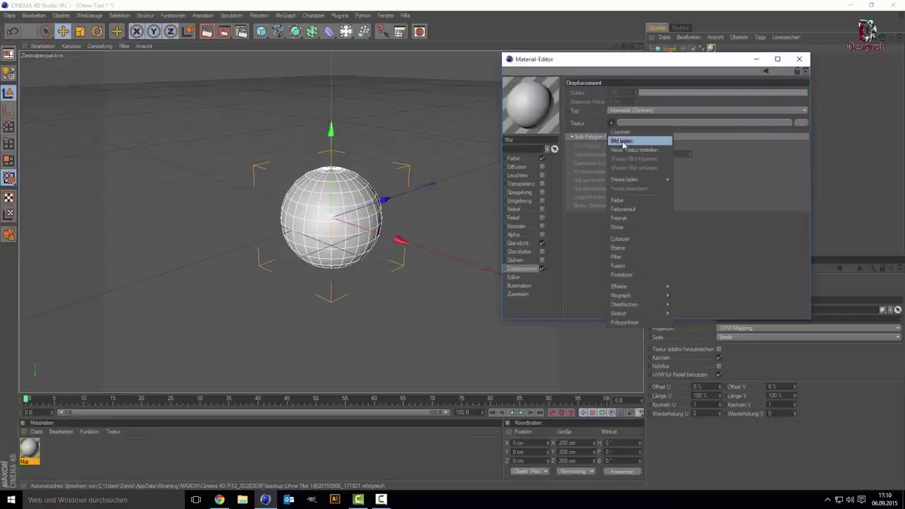
click(621, 227)
drag(626, 64, 556, 80)
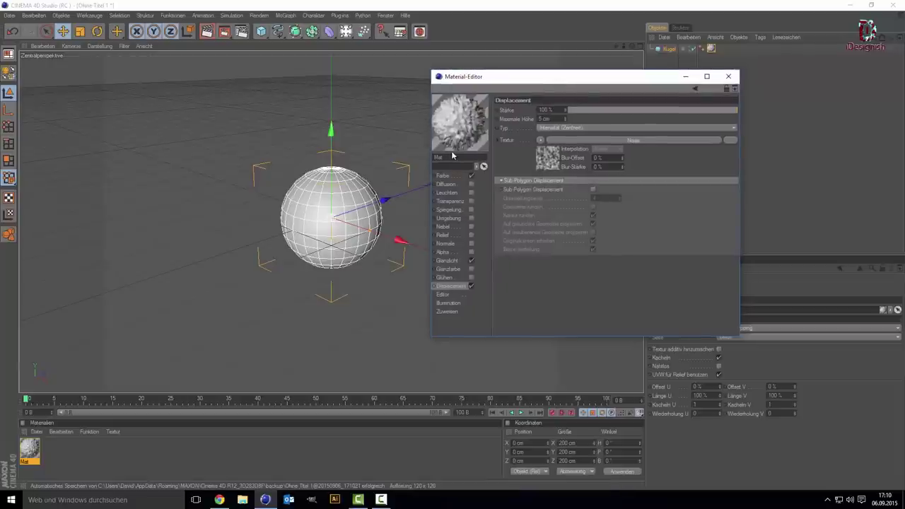
click(443, 176)
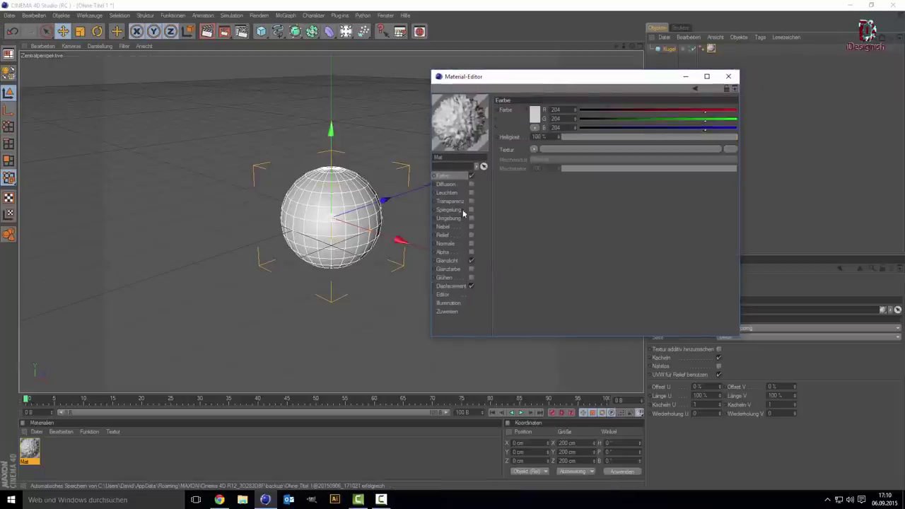
click(454, 287)
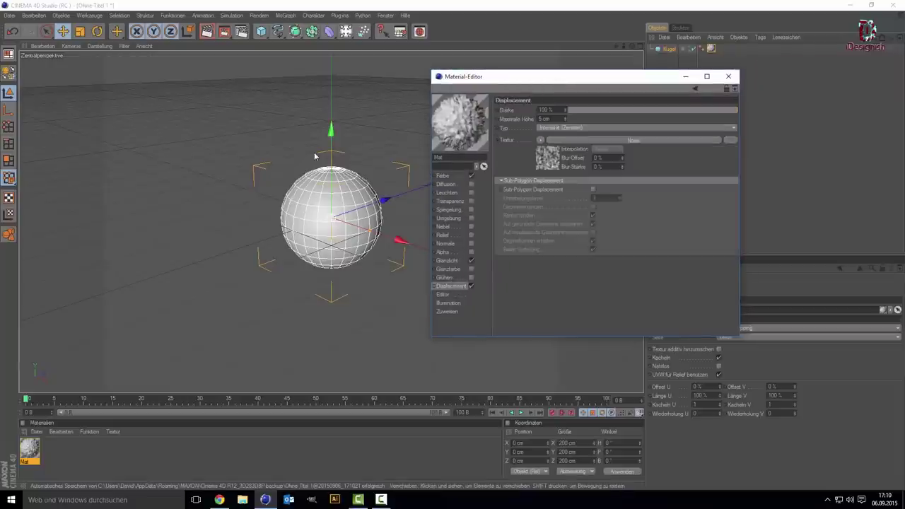
click(206, 31)
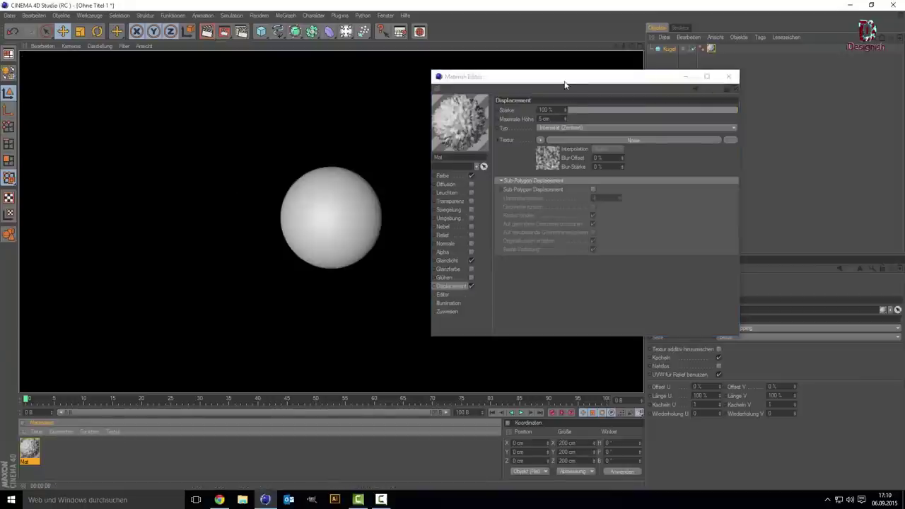
Step: Turn on Sub-Polygon Displacement and render the view again
drag(564, 85, 699, 54)
click(675, 158)
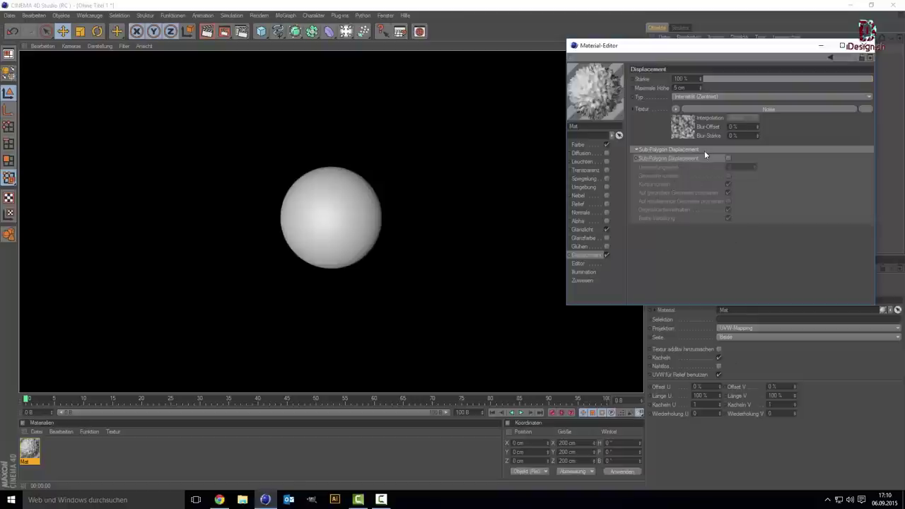
right_click(704, 151)
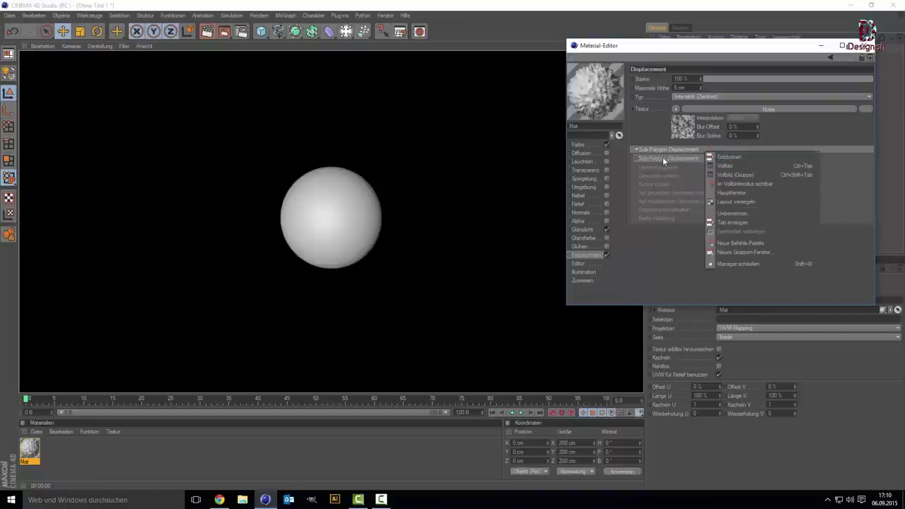
click(713, 151)
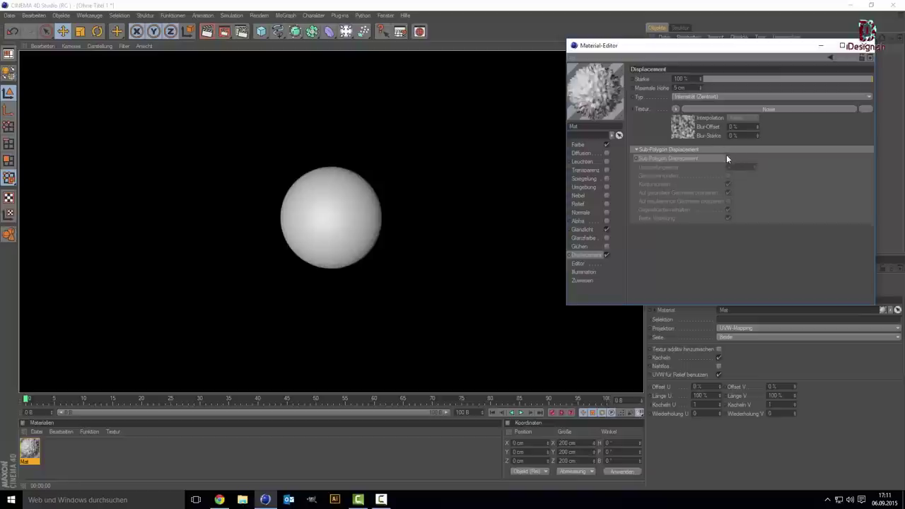
click(727, 158)
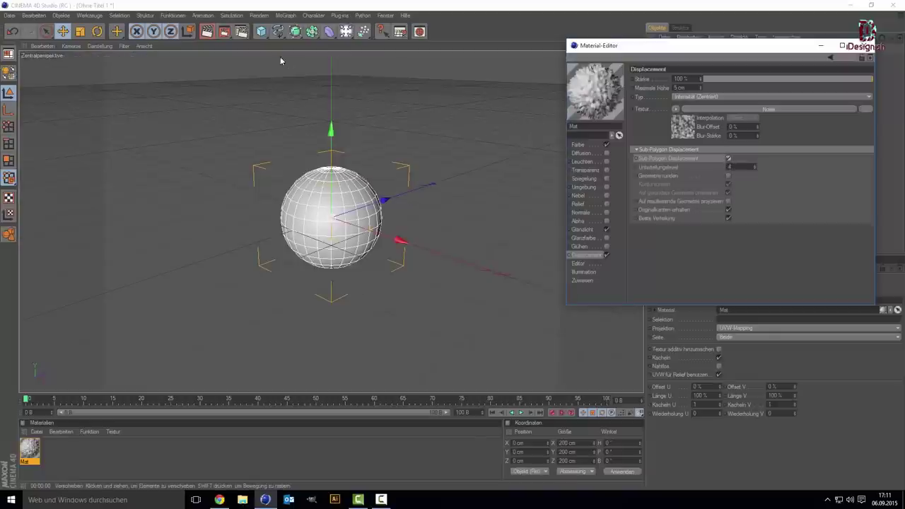
click(206, 32)
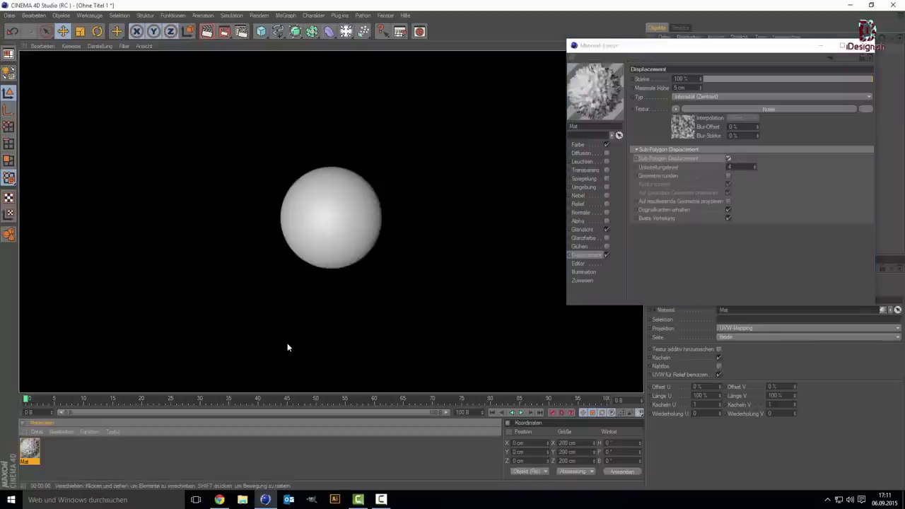
Step: Convert the sphere to an editable polygon object with C and render it
drag(685, 49, 569, 82)
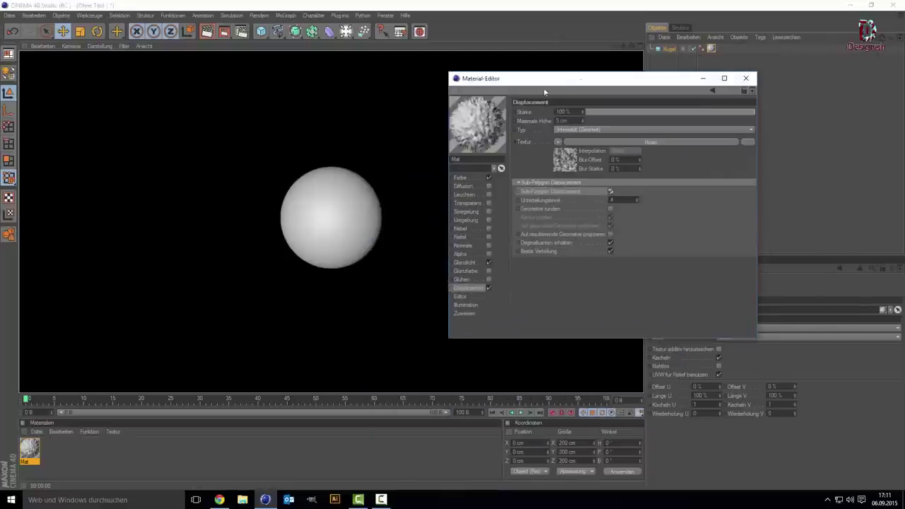
drag(544, 91, 523, 157)
click(330, 162)
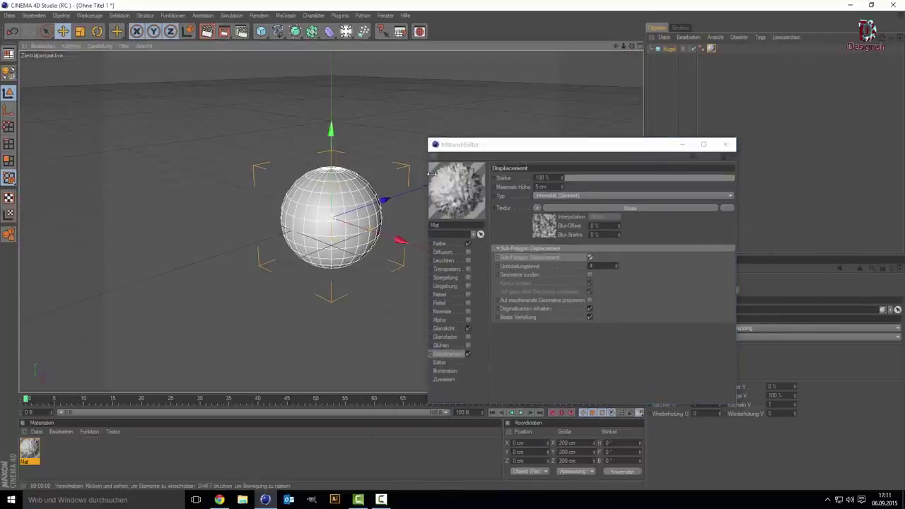
click(667, 49)
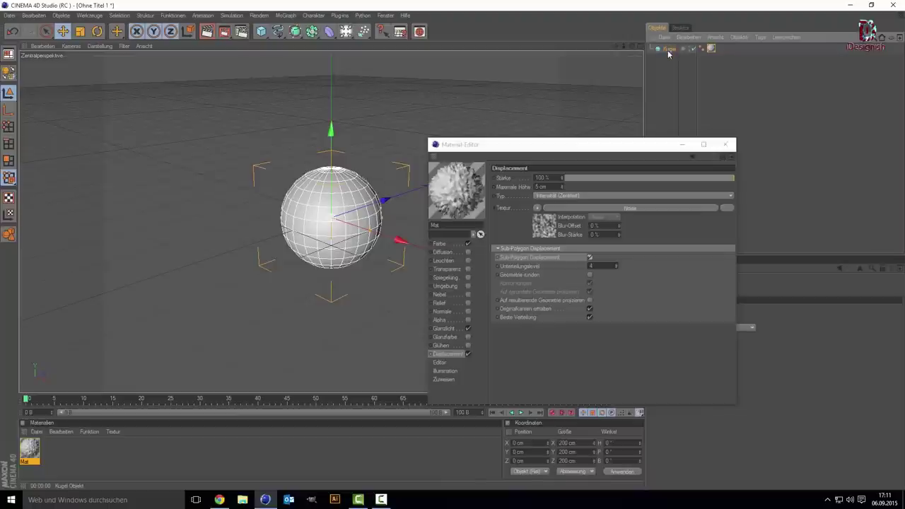
key(c)
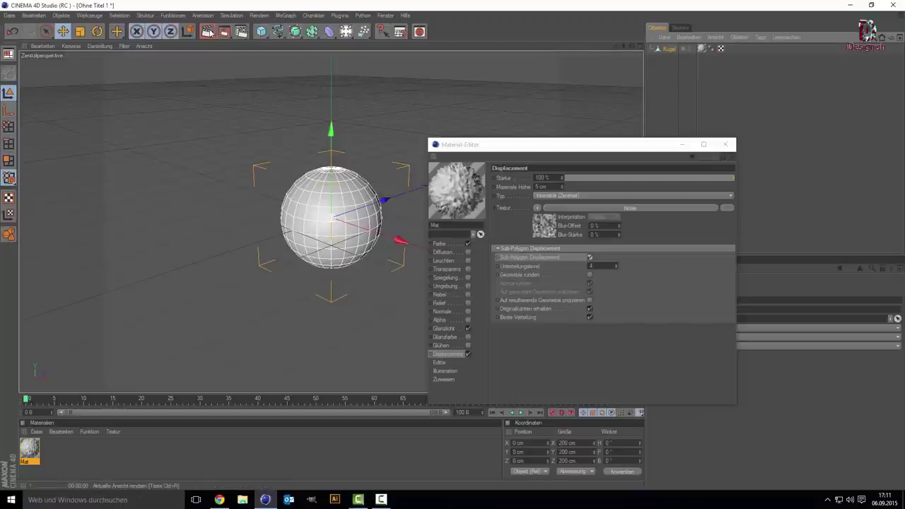
click(208, 31)
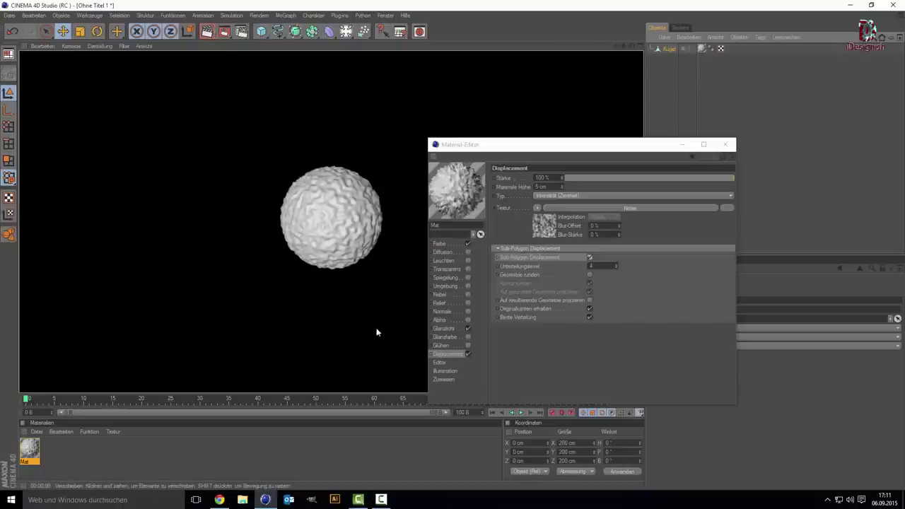
Step: Raise the maximum displacement height from 5 cm to 41 cm and re-render
click(455, 350)
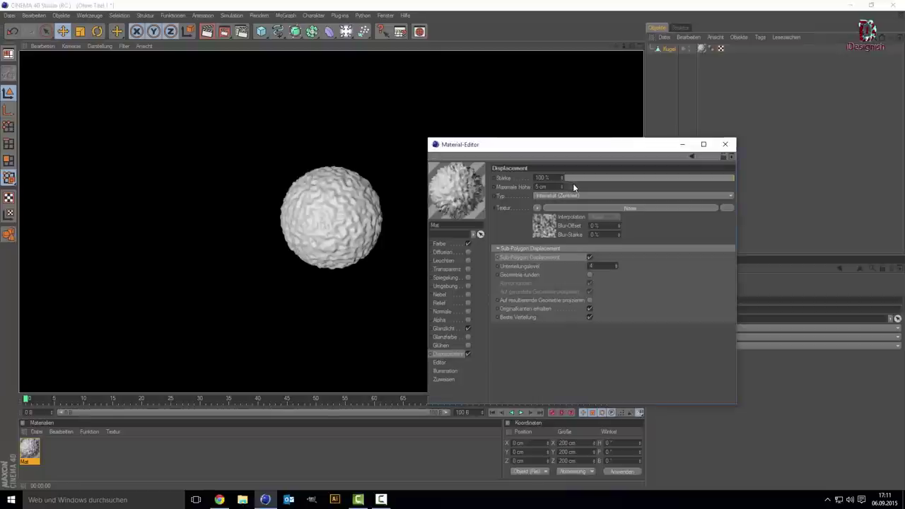
drag(562, 187, 594, 187)
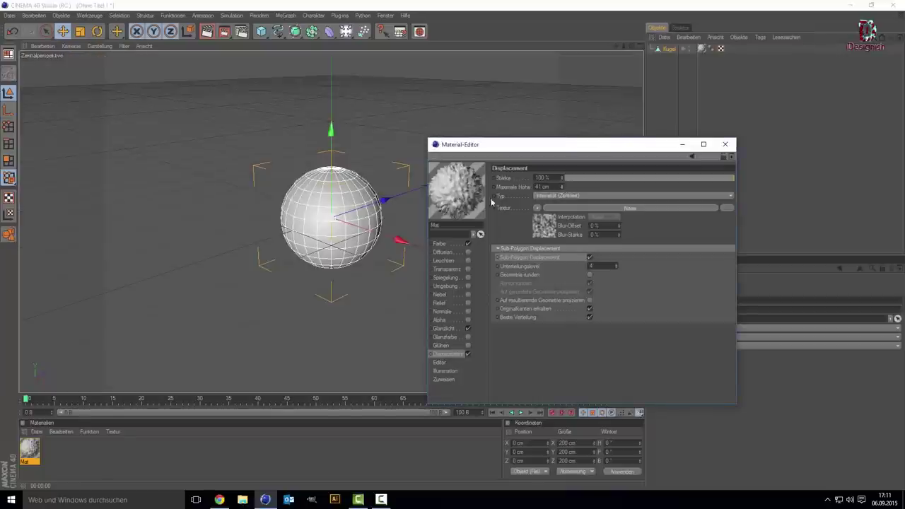
click(206, 32)
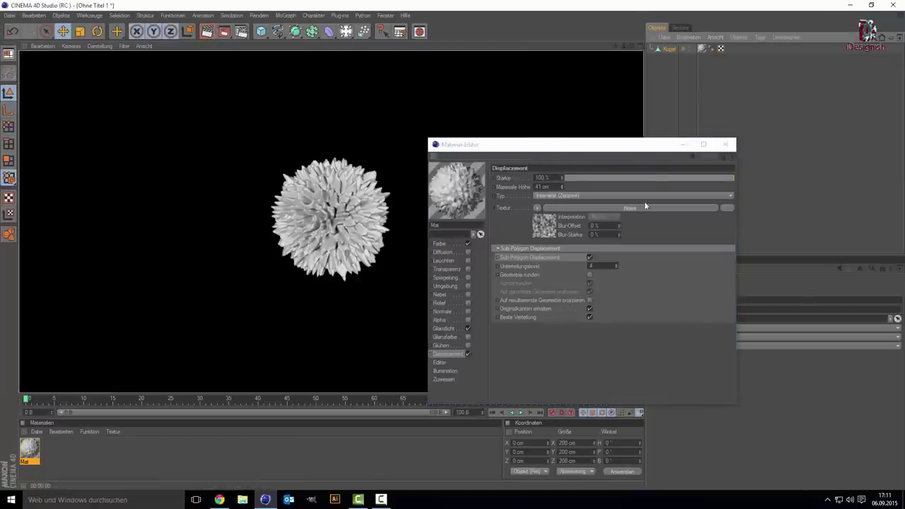
Step: Lower displacement strength to 27%, check the render, and move the Material Editor aside
click(658, 177)
mouse_move(656, 180)
mouse_down()
mouse_move(618, 194)
mouse_move(672, 185)
mouse_up()
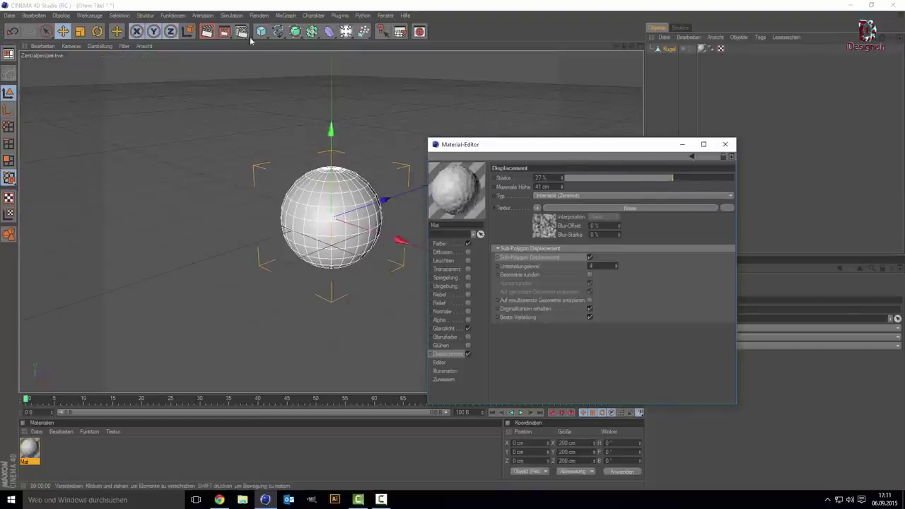
click(206, 32)
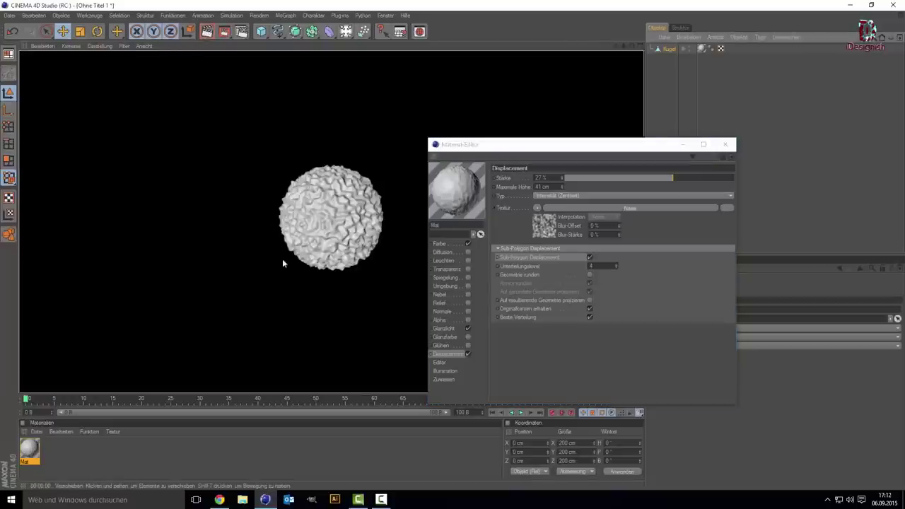
drag(282, 258, 286, 269)
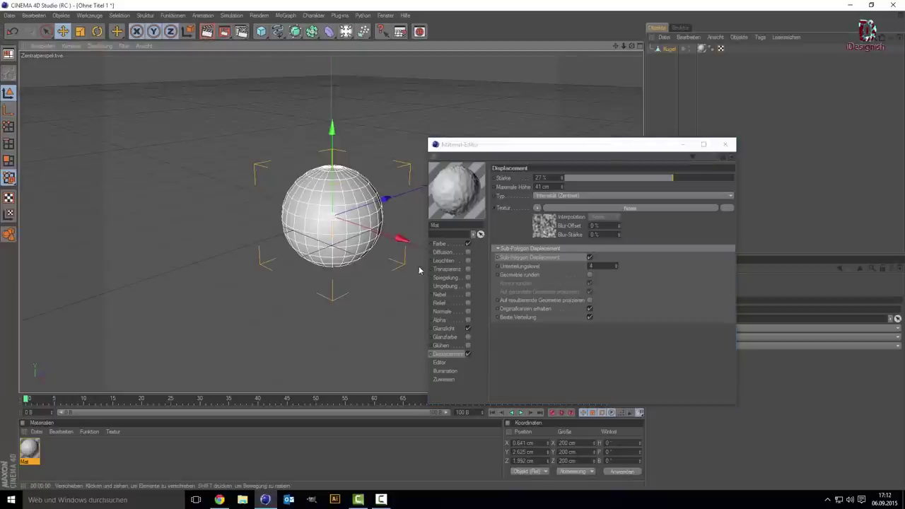
click(516, 158)
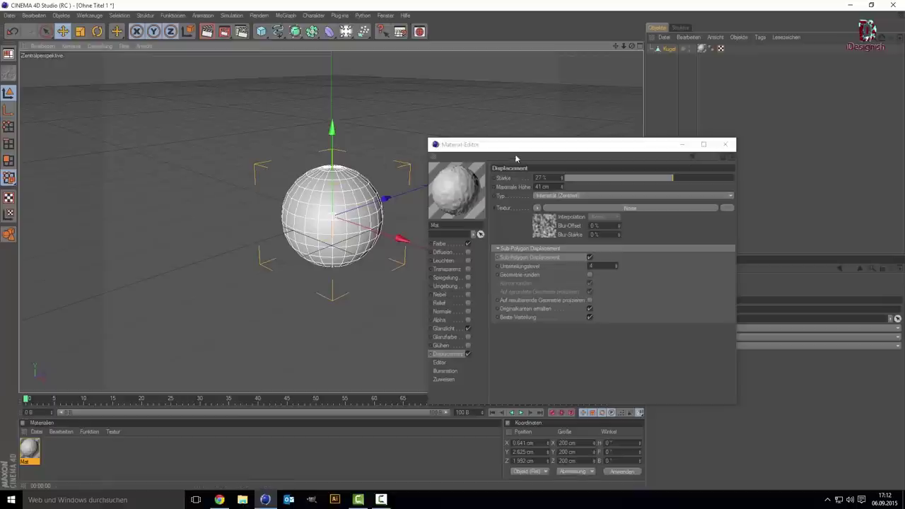
drag(521, 151, 792, 167)
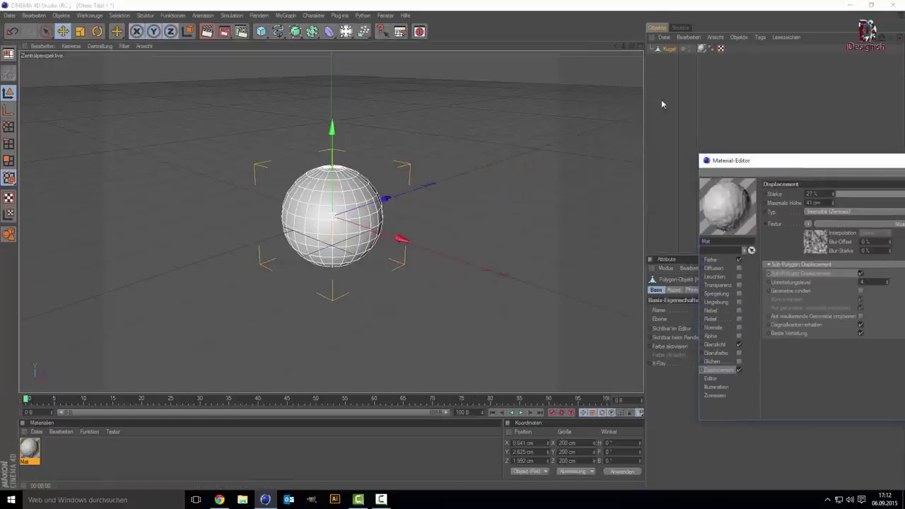
mouse_move(728, 161)
mouse_down()
mouse_move(460, 153)
mouse_move(786, 99)
mouse_up()
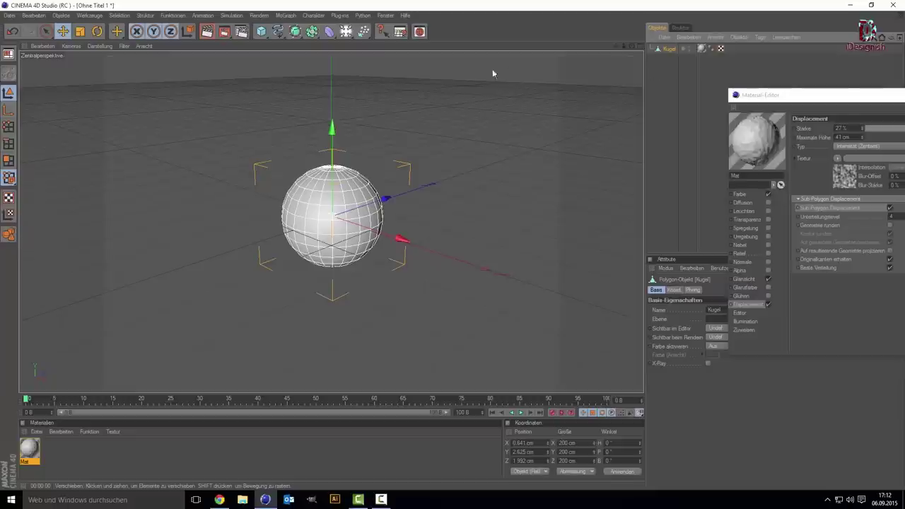
Step: Bring OverheadSoftbox.c4d from the Greyscalegorilla HDRI Light Kit into the scene
click(420, 32)
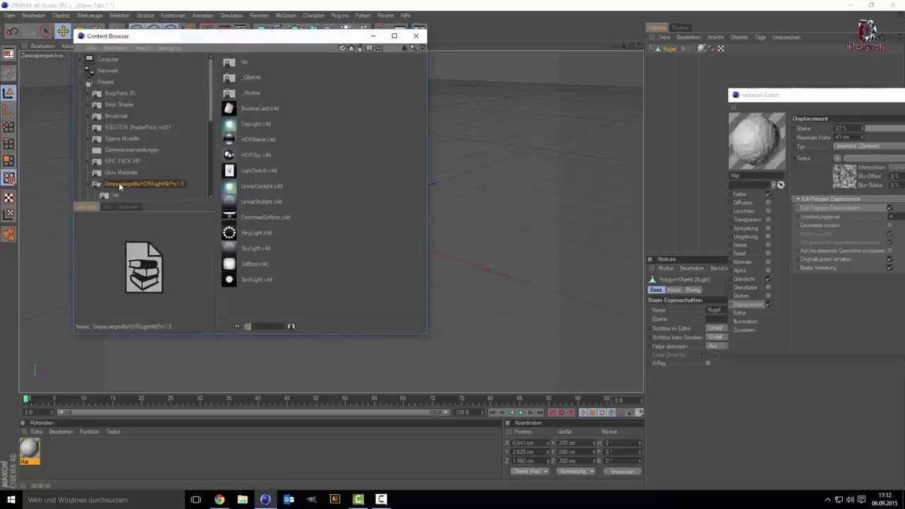
scroll(119, 185, down, 2)
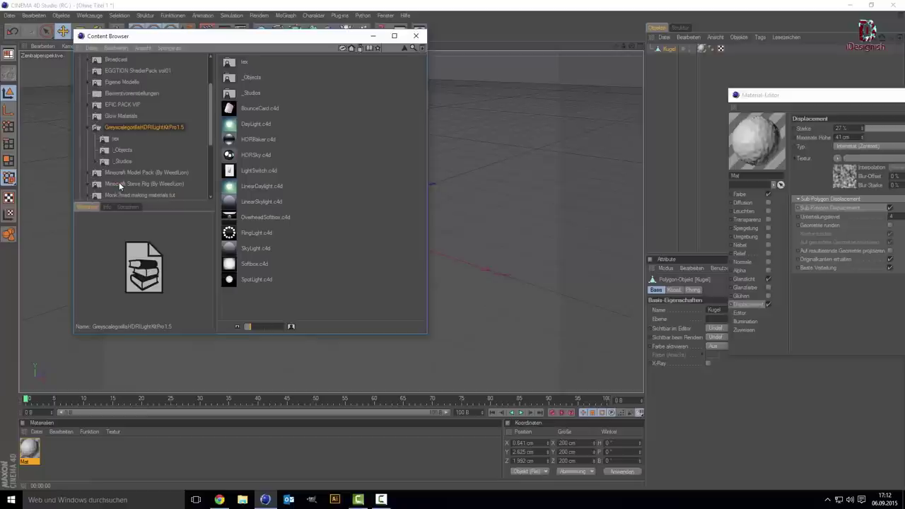
click(111, 162)
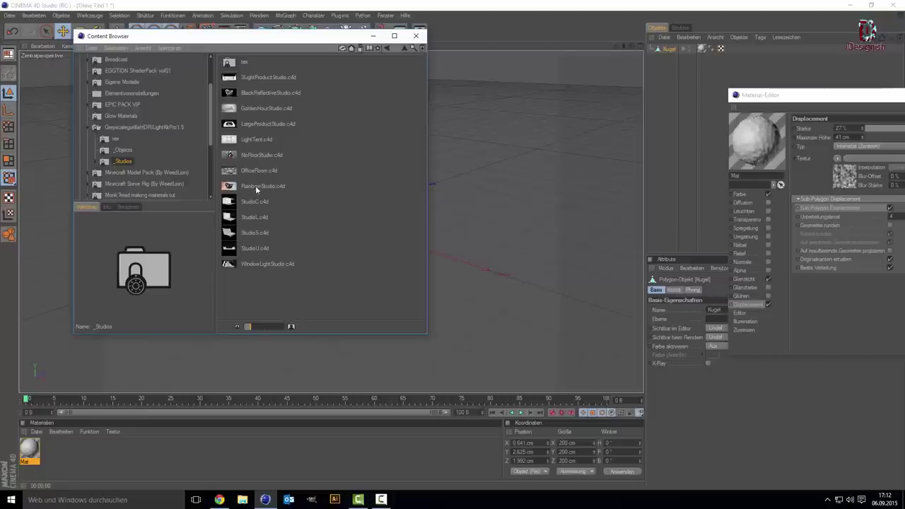
click(260, 92)
click(265, 78)
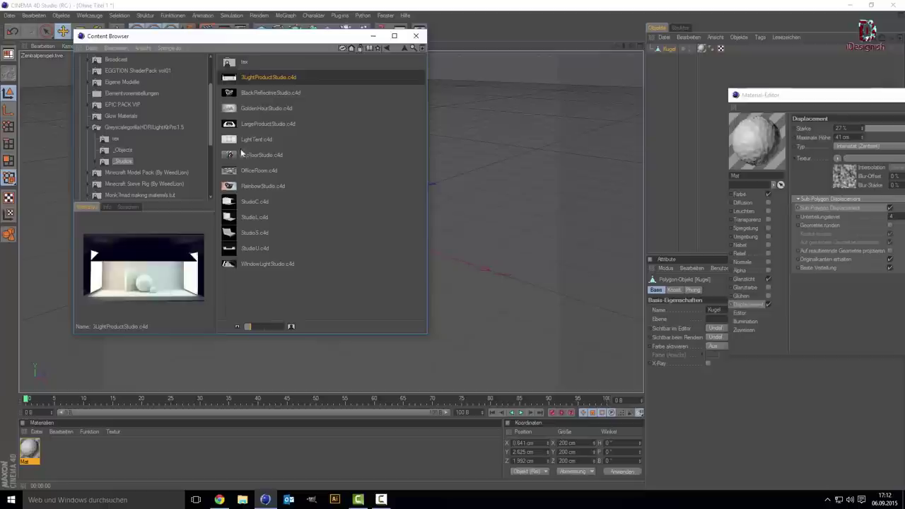
click(132, 127)
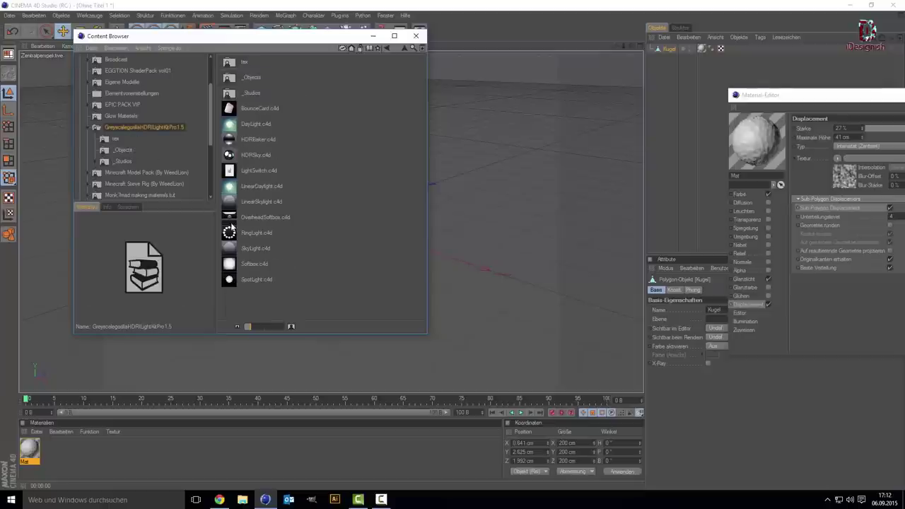
click(233, 219)
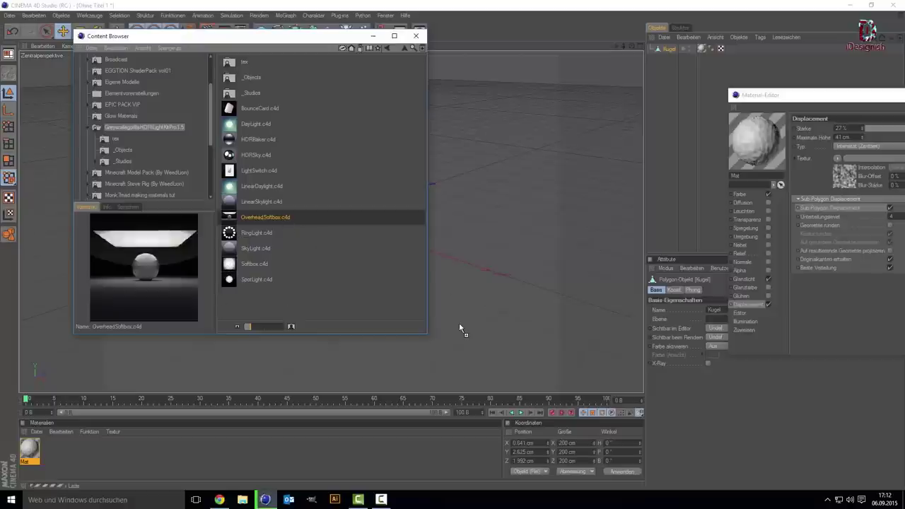
drag(441, 284, 437, 283)
click(415, 36)
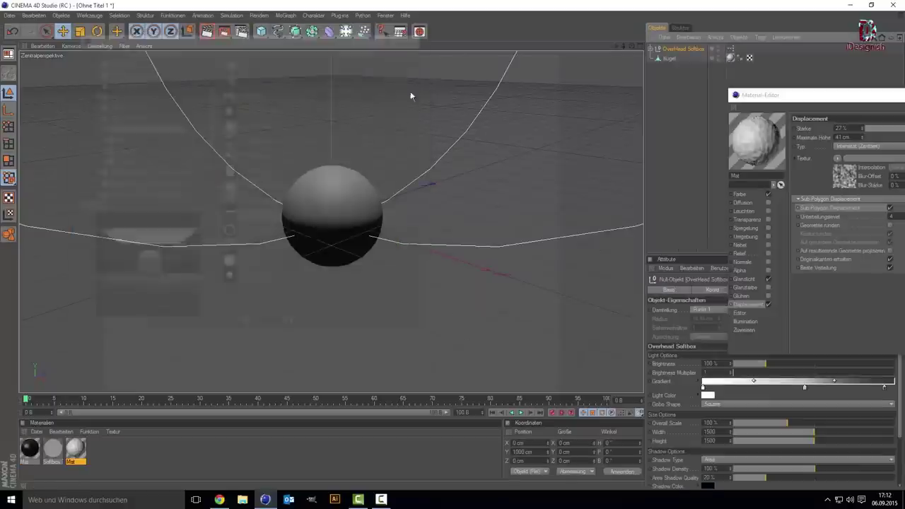
scroll(406, 164, down, 3)
Step: Move the Overhead Softbox down from Y 1000 cm to about 645 cm
scroll(407, 168, down, 2)
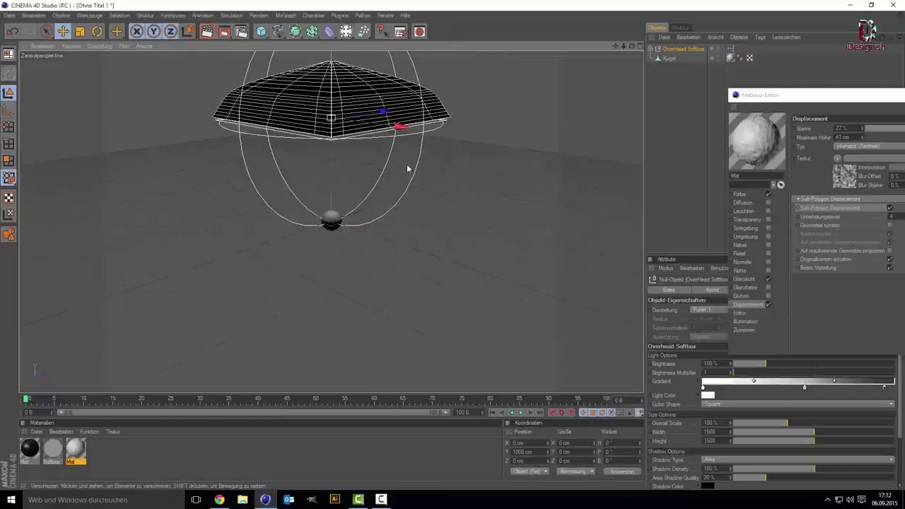
scroll(406, 168, down, 1)
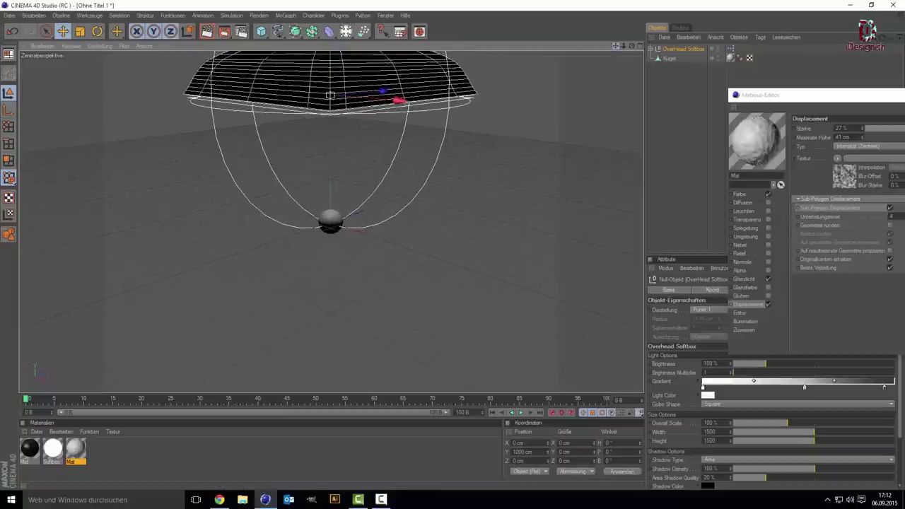
drag(617, 48, 328, 47)
click(261, 35)
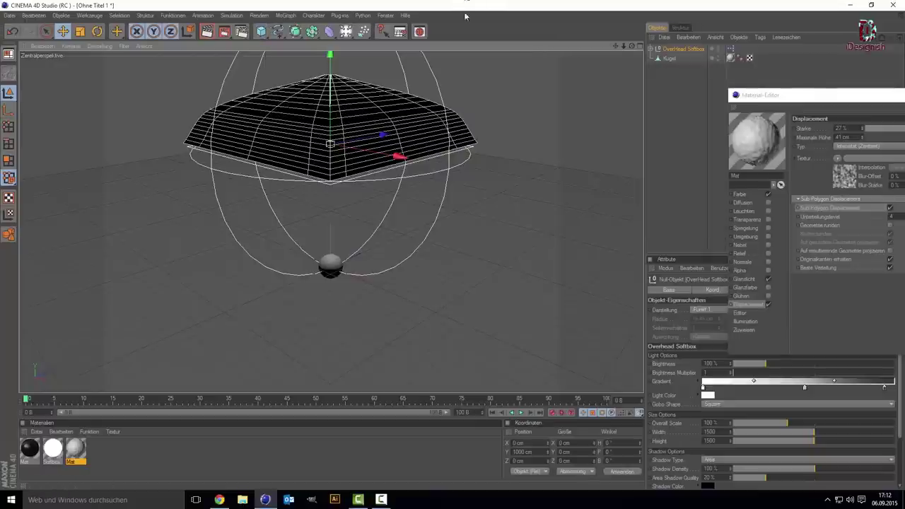
scroll(391, 201, up, 2)
scroll(392, 201, up, 2)
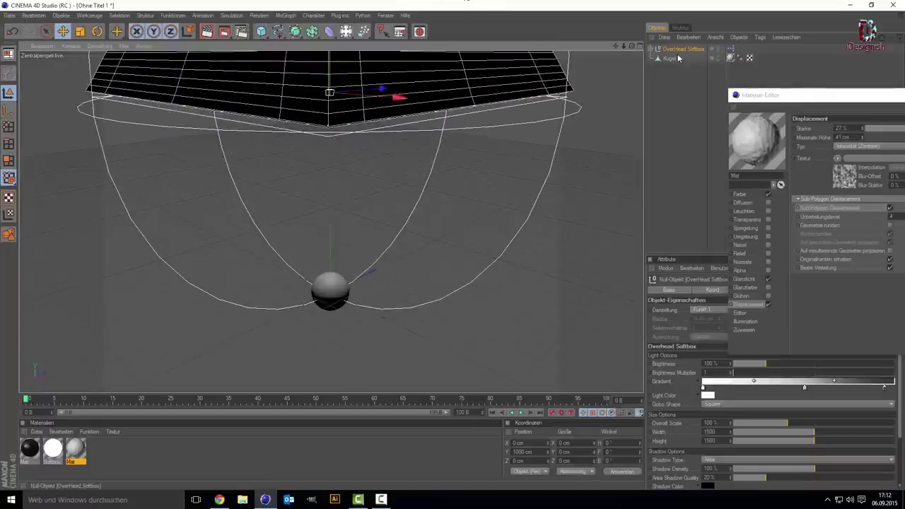
mouse_move(330, 69)
mouse_down()
mouse_move(331, 83)
mouse_move(527, 27)
mouse_up()
drag(630, 44, 636, 123)
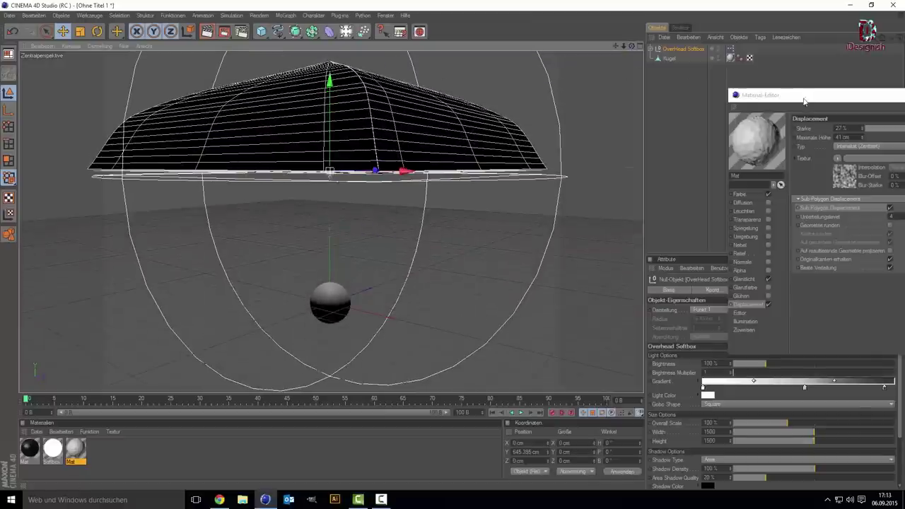
drag(806, 98, 411, 138)
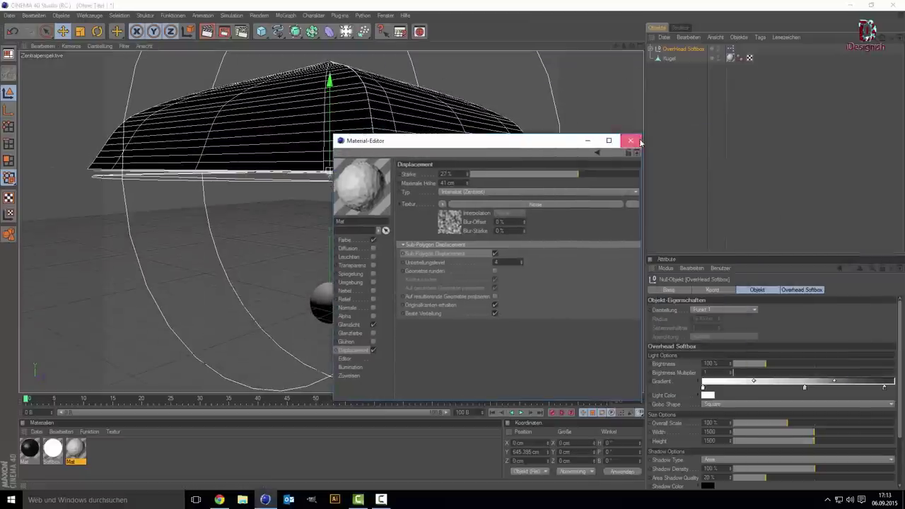
Step: Set the softbox's Light Color to pale cream, about RGB 255/240/216
click(629, 138)
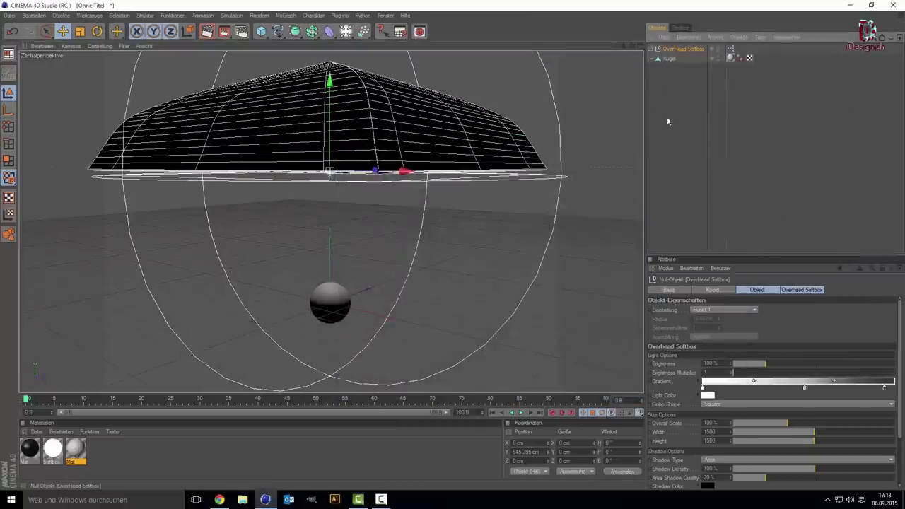
click(707, 396)
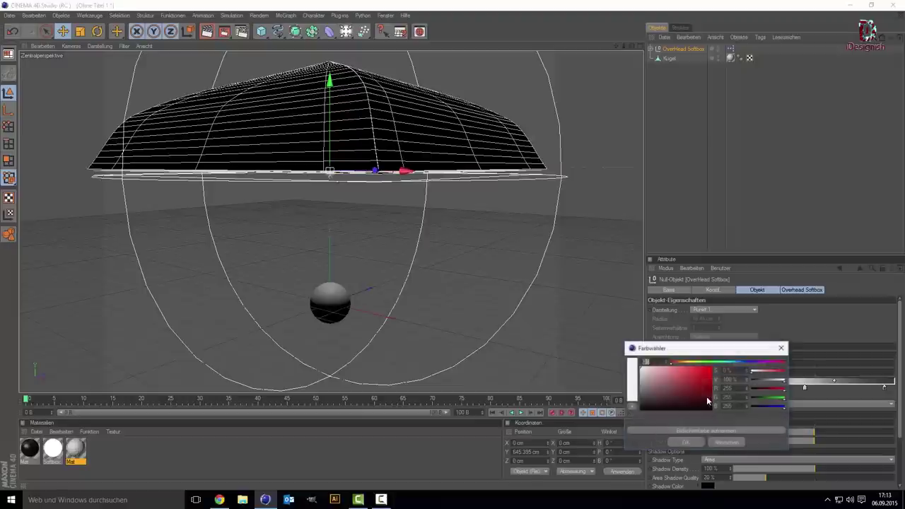
click(683, 363)
mouse_move(681, 372)
mouse_down()
mouse_move(653, 367)
mouse_move(684, 365)
mouse_move(652, 352)
mouse_up()
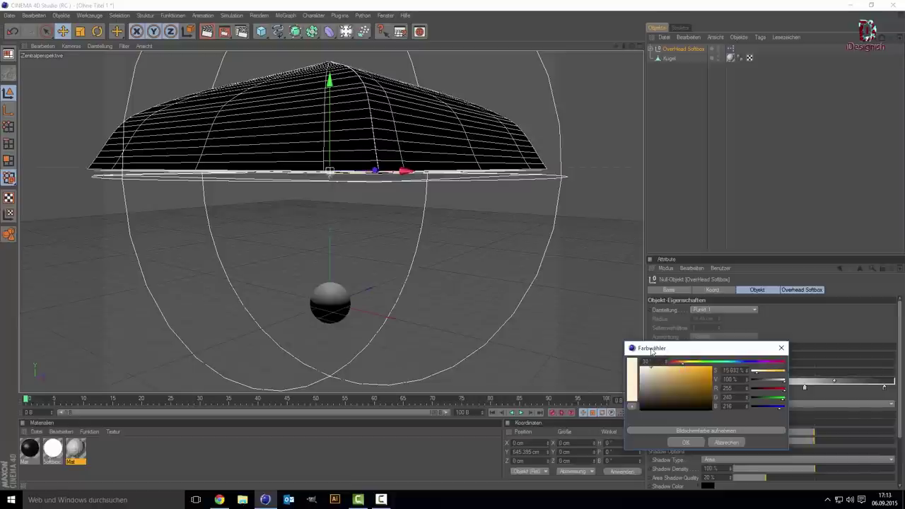
click(686, 442)
scroll(342, 296, up, 5)
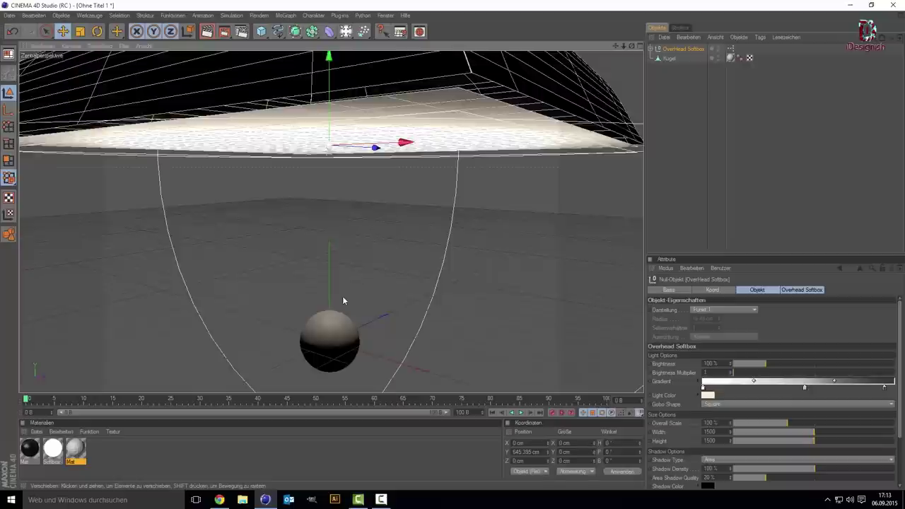
scroll(342, 295, up, 4)
drag(614, 46, 616, 21)
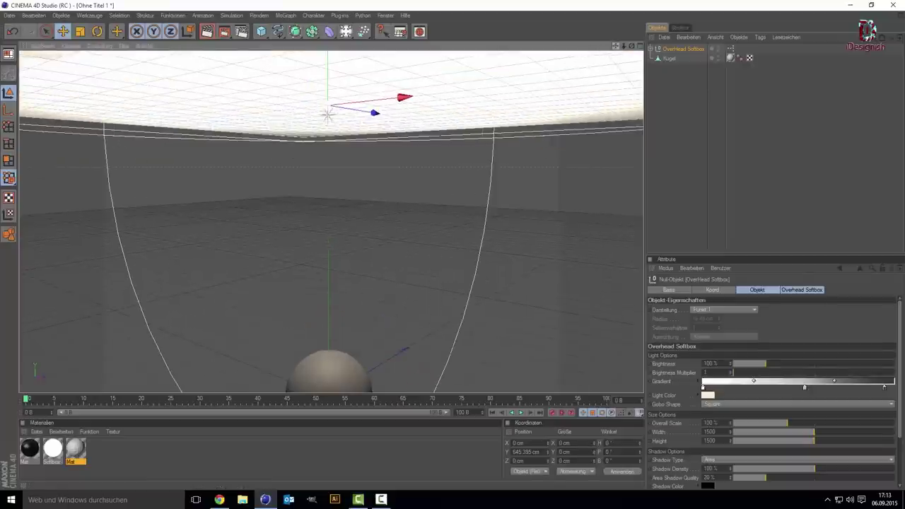
scroll(471, 173, up, 3)
scroll(471, 172, up, 2)
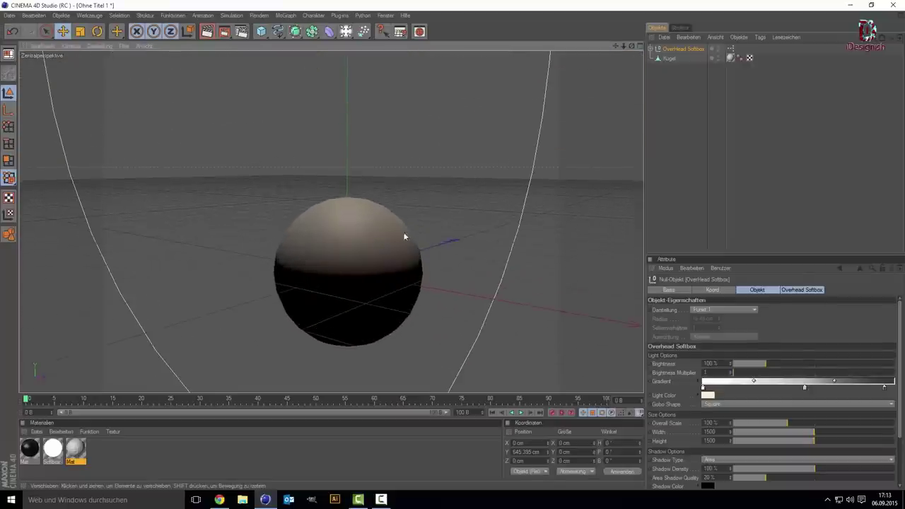
Step: Delete the stray Mat.1 and set Mat's colour to black
double_click(106, 450)
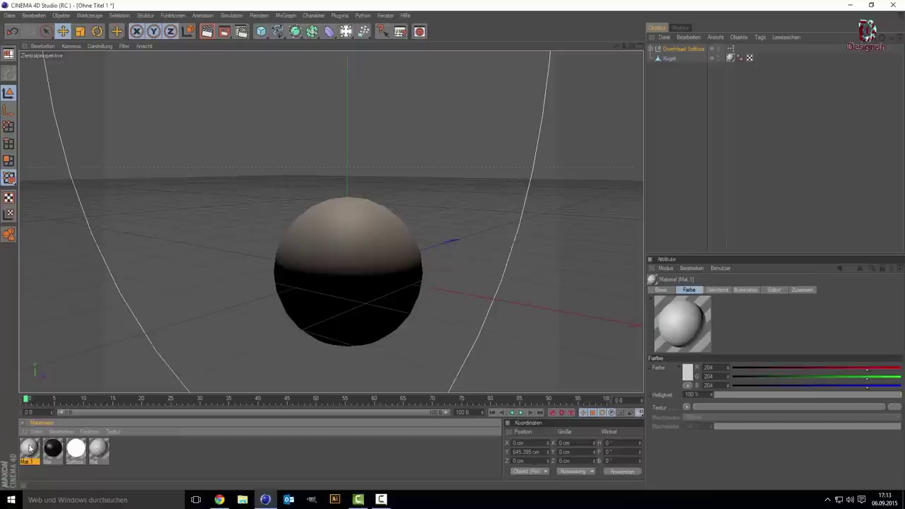
key(Delete)
double_click(82, 448)
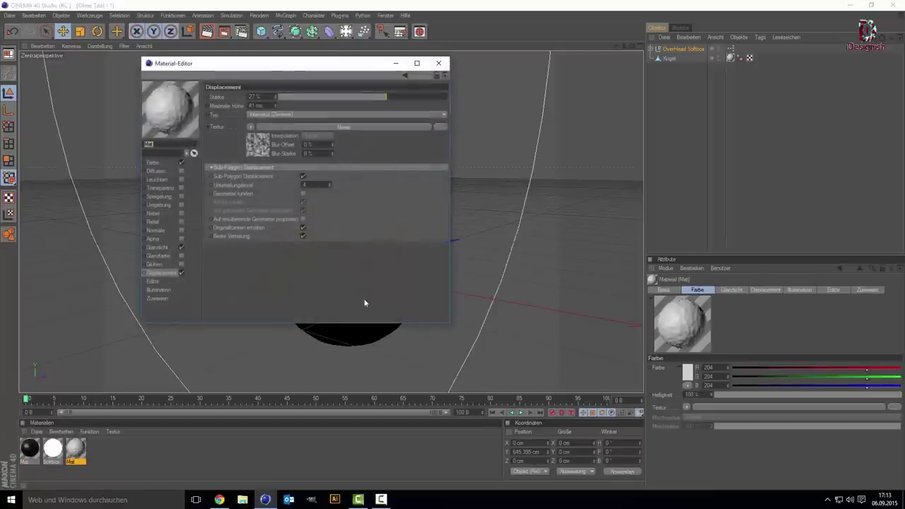
drag(274, 68, 670, 43)
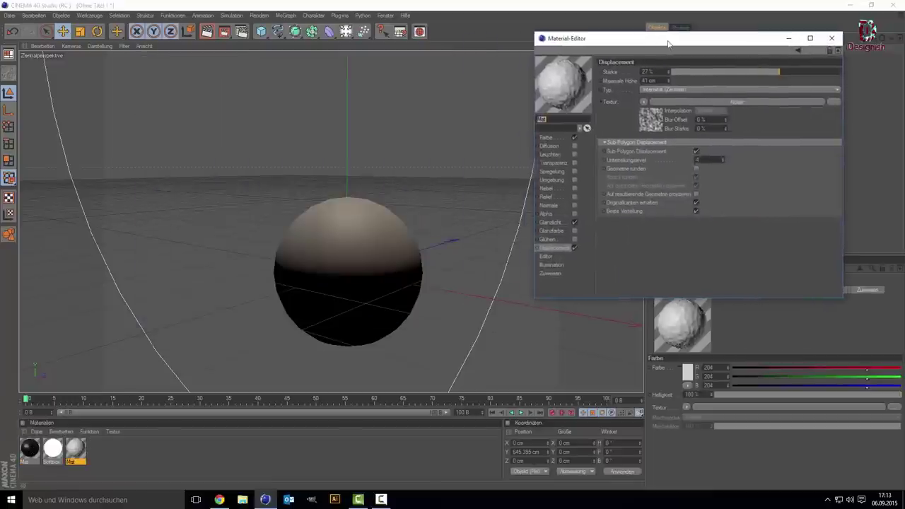
click(558, 138)
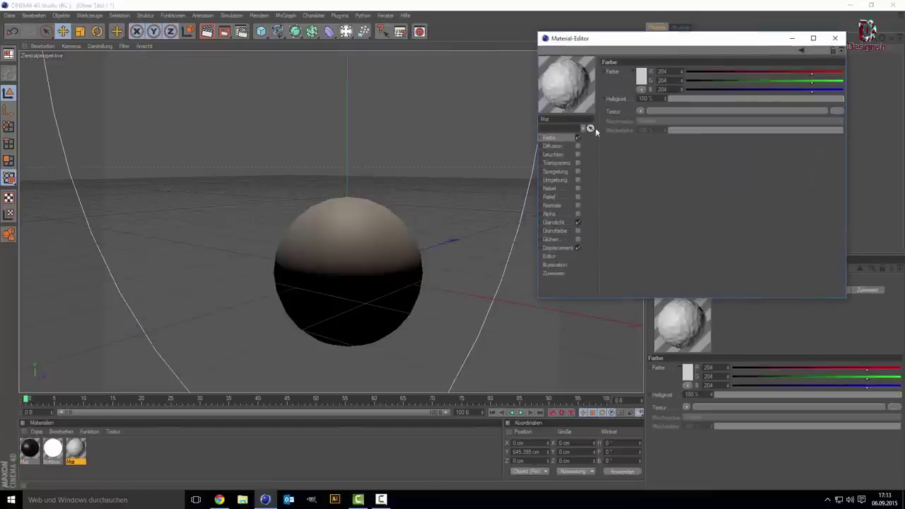
click(640, 112)
click(682, 109)
click(642, 75)
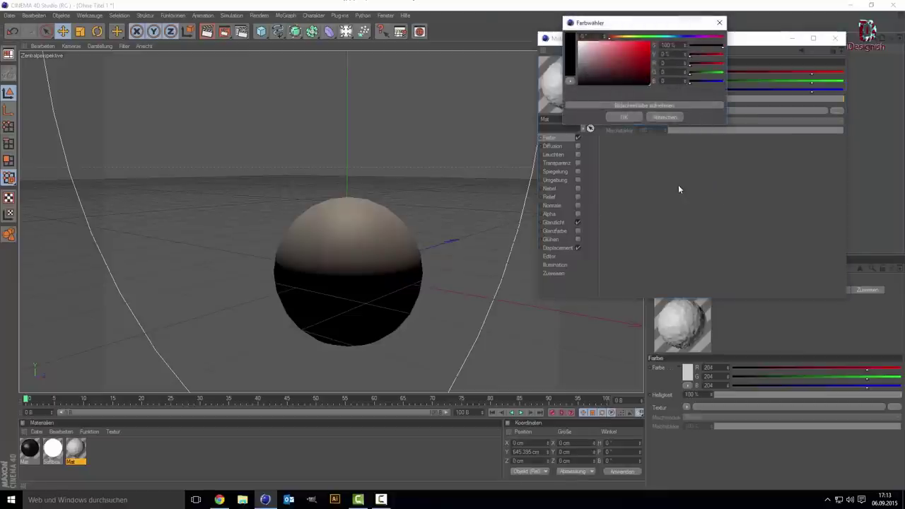
click(622, 116)
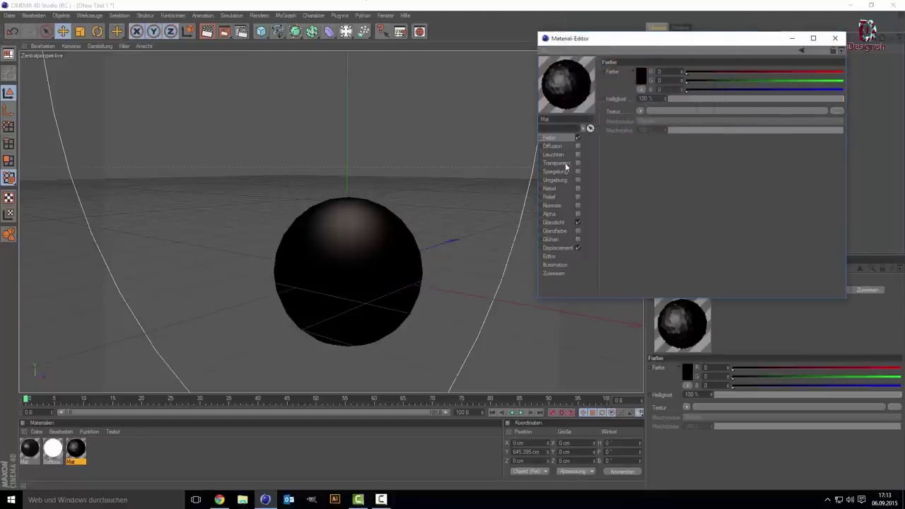
Step: Enable Mat's reflection with a Fresnel texture, then render the view
click(577, 171)
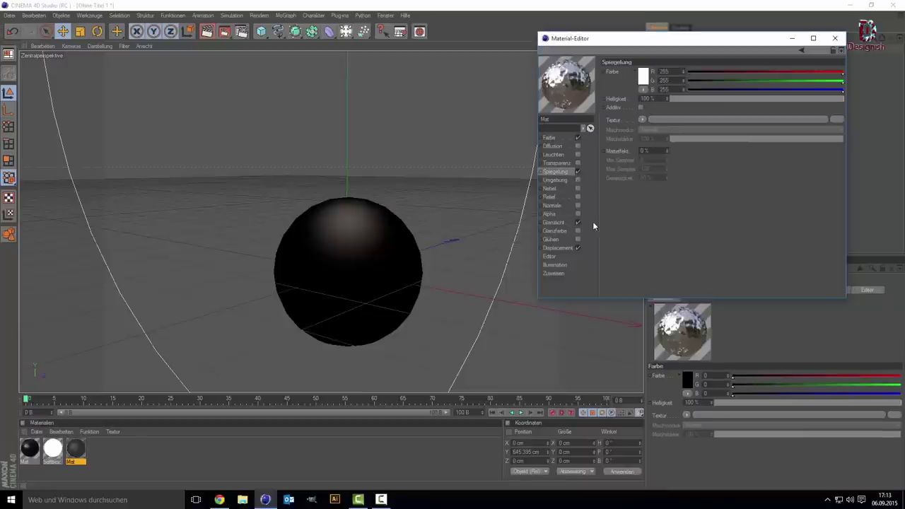
click(648, 120)
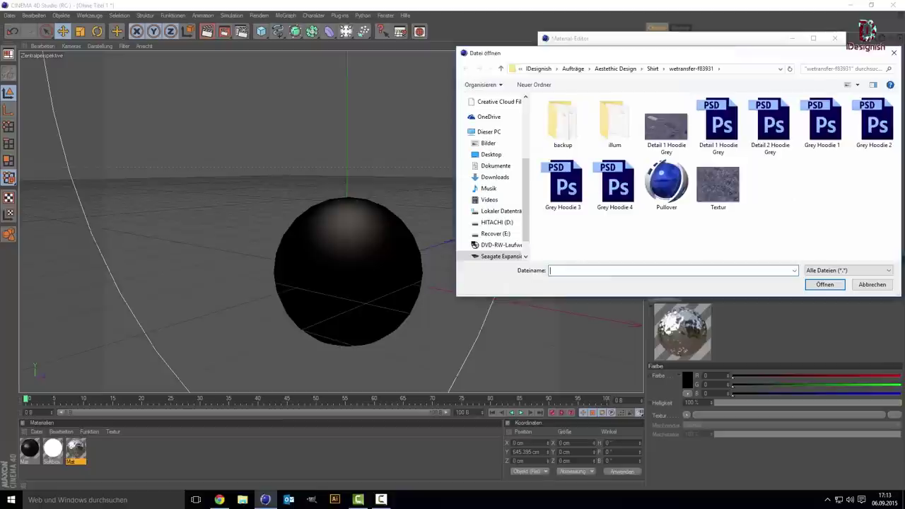
click(893, 53)
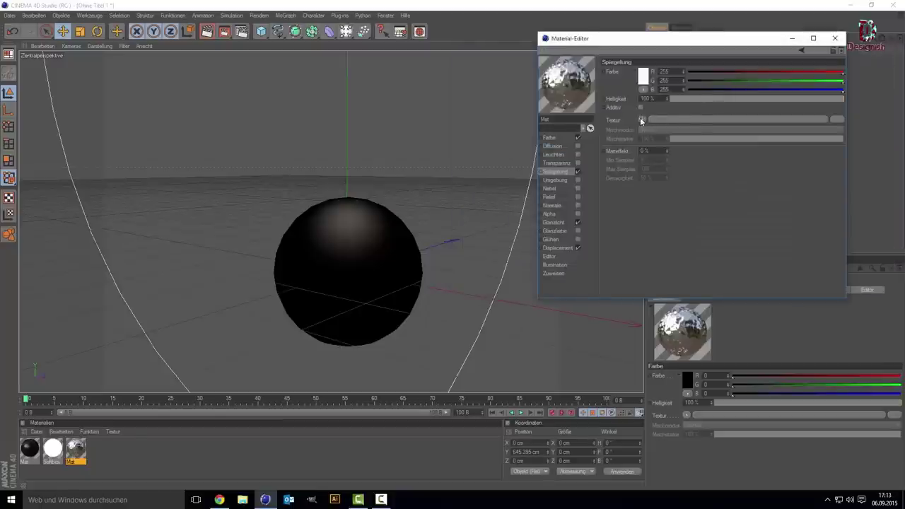
click(641, 120)
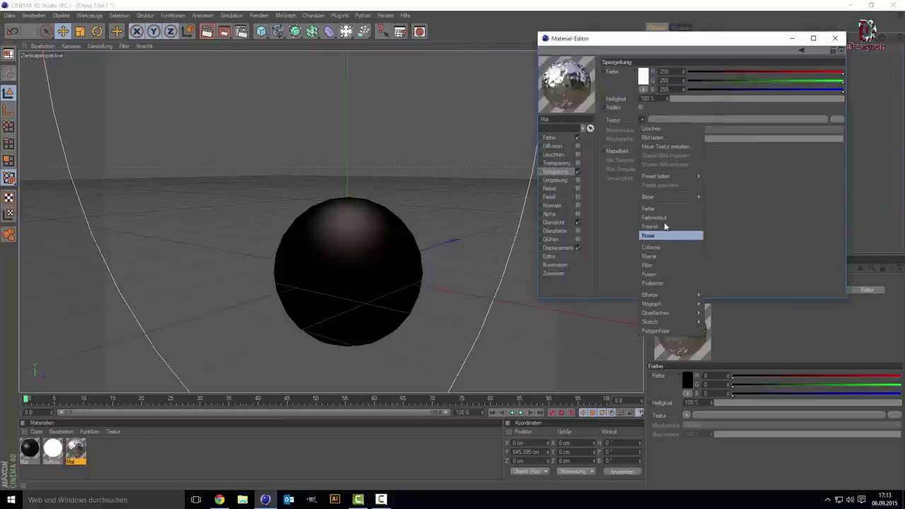
click(663, 219)
click(641, 120)
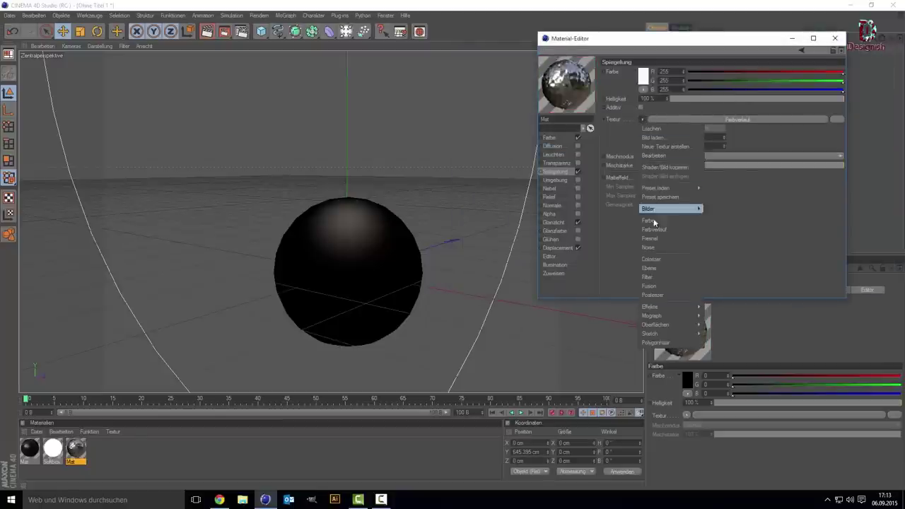
click(652, 239)
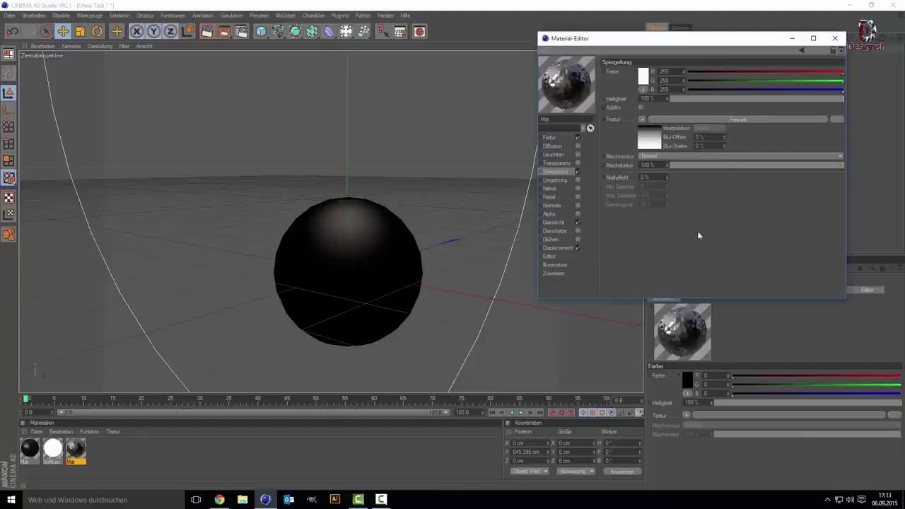
click(835, 38)
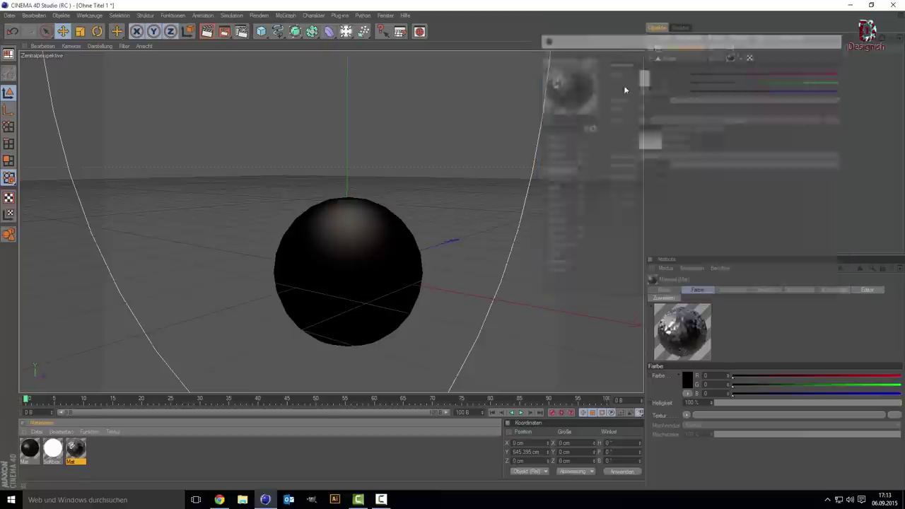
click(207, 36)
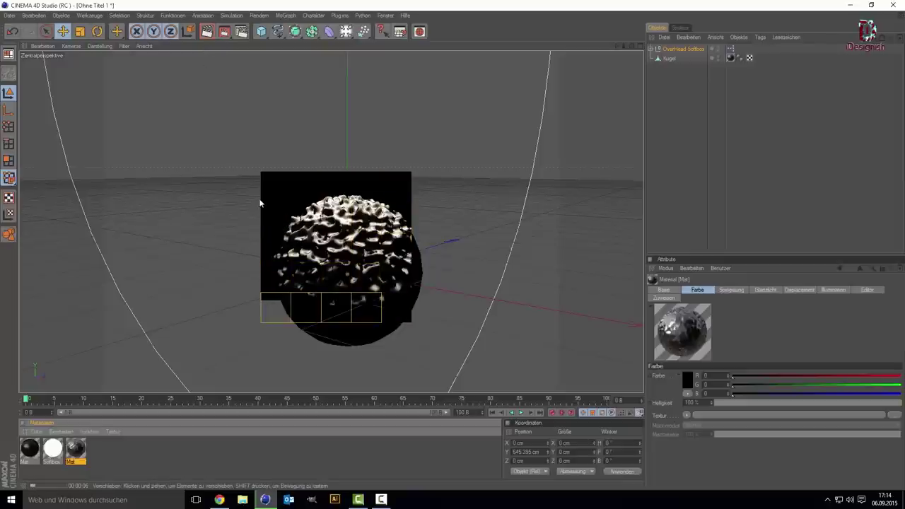
Step: Review the render, clear it, and bring up the lights and scene-objects palette
key(ctrl+r)
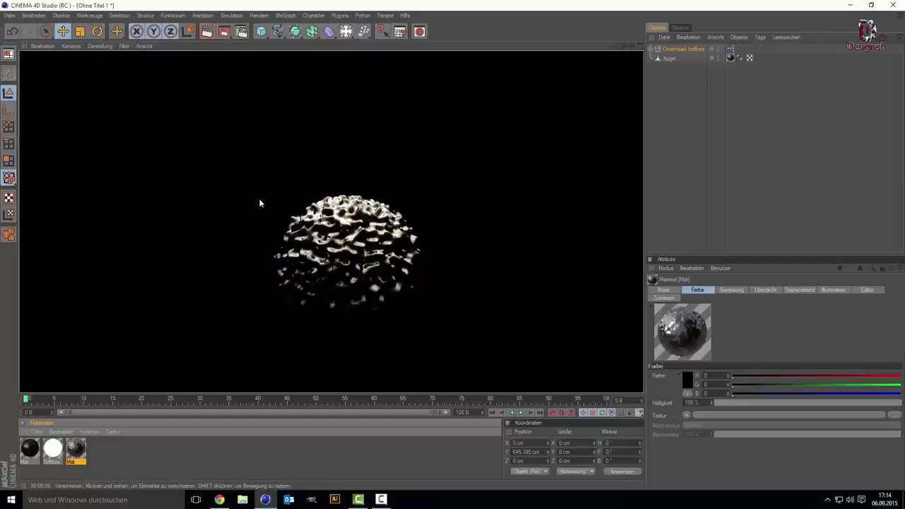
click(405, 51)
click(344, 35)
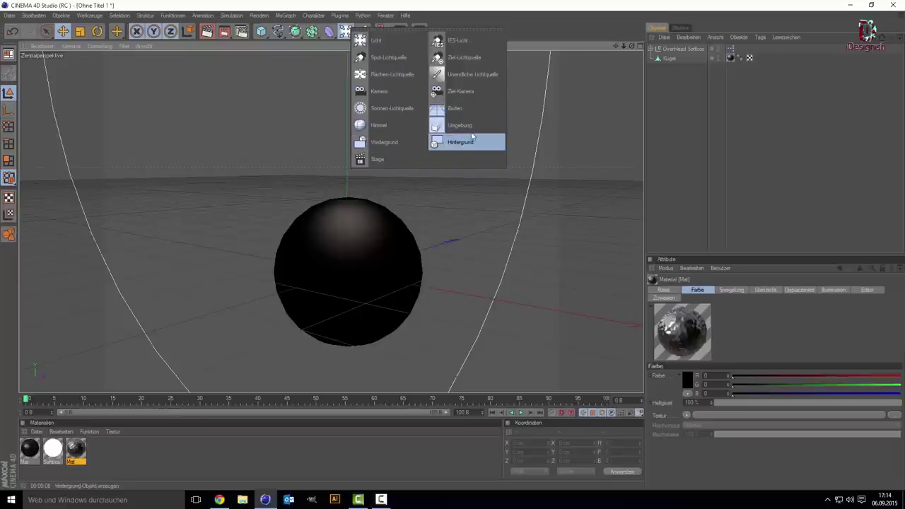
Step: Add a Background object and create a new material, Mat.1
click(474, 140)
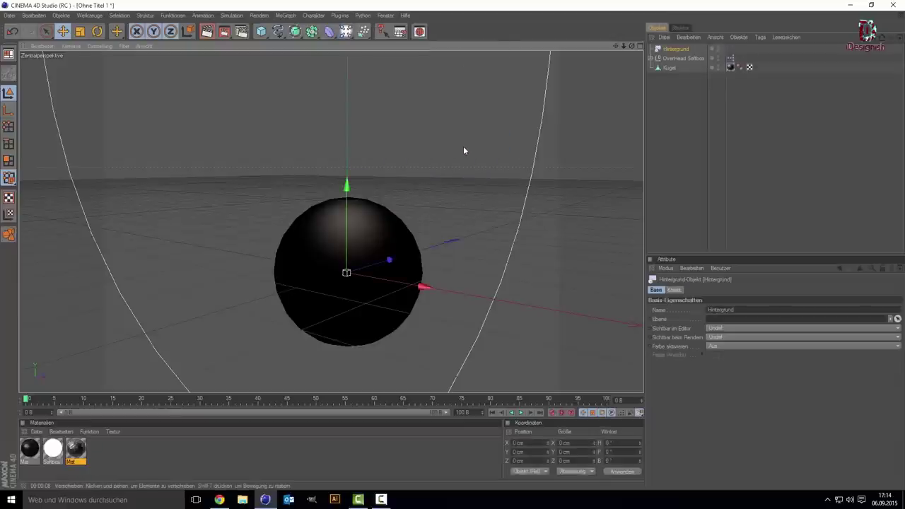
scroll(499, 132, down, 2)
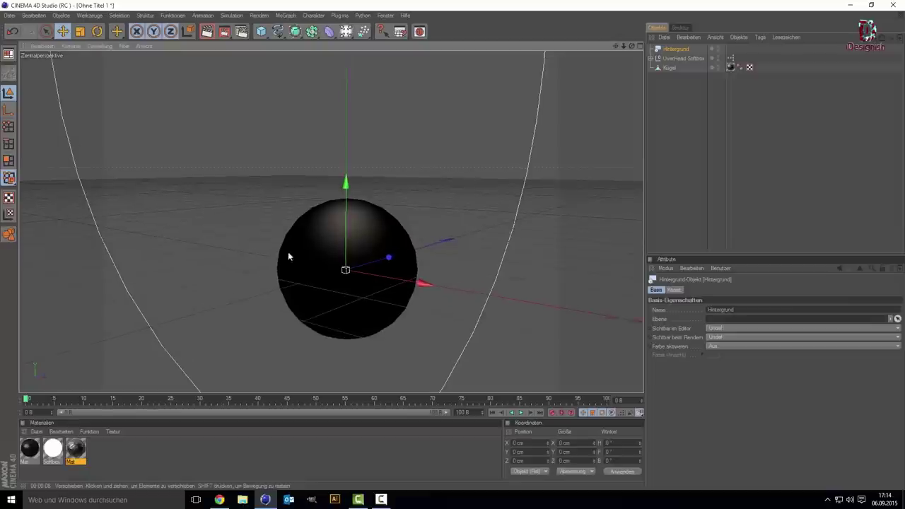
double_click(150, 461)
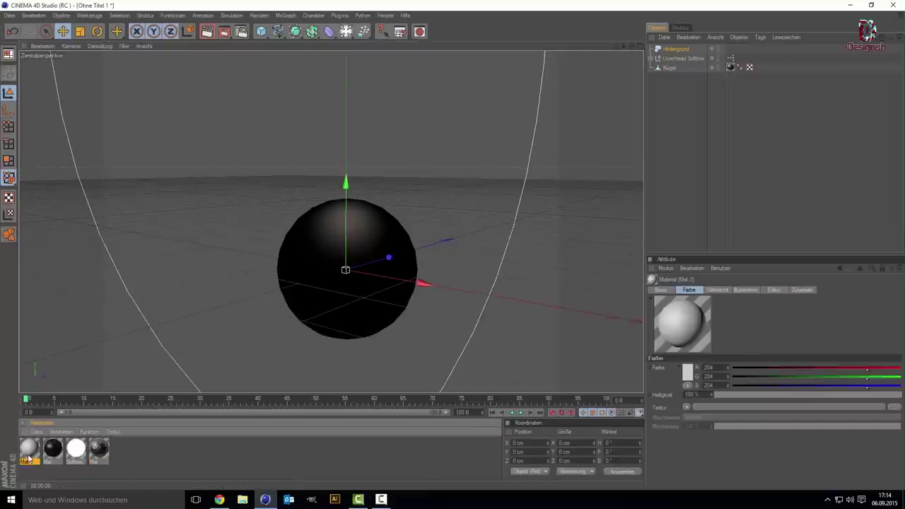
double_click(29, 449)
drag(250, 65, 630, 60)
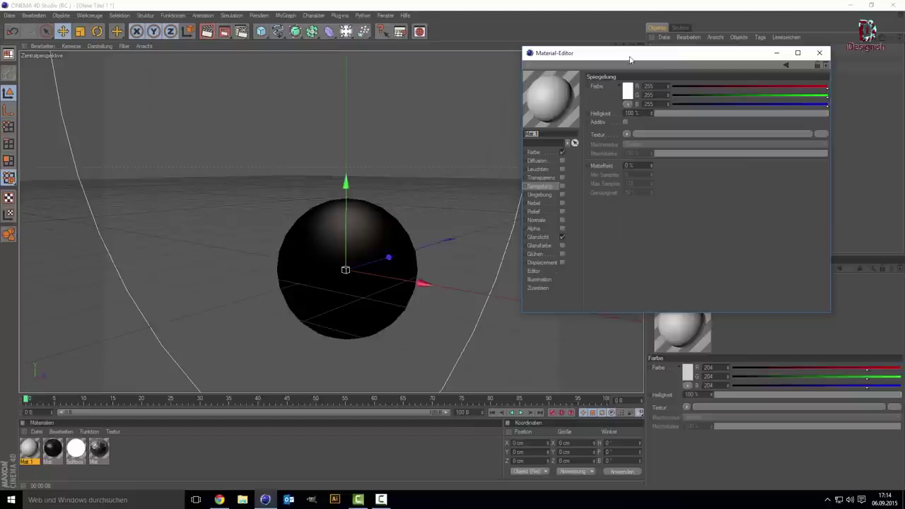
click(537, 152)
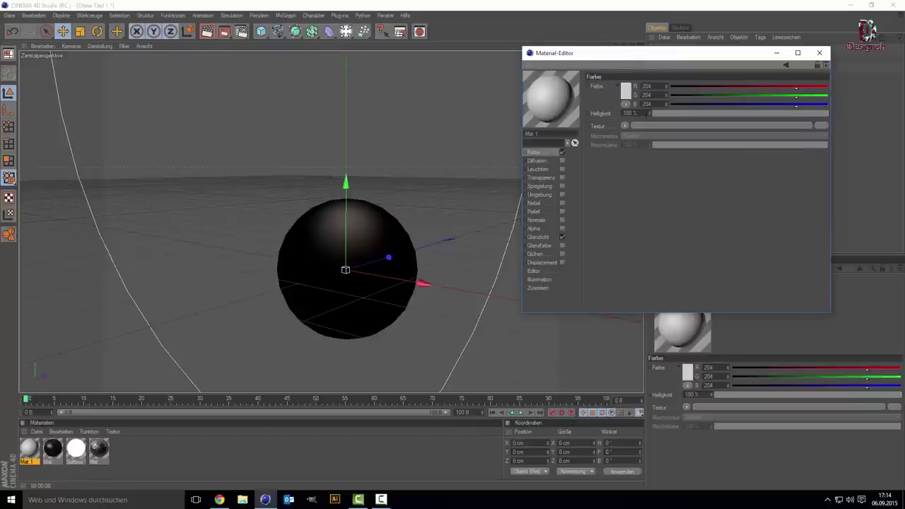
Step: Give Mat.1 a Farbverlauf colour texture of type 2D - Kreisförmig
click(623, 126)
click(746, 194)
click(625, 125)
mouse_move(631, 203)
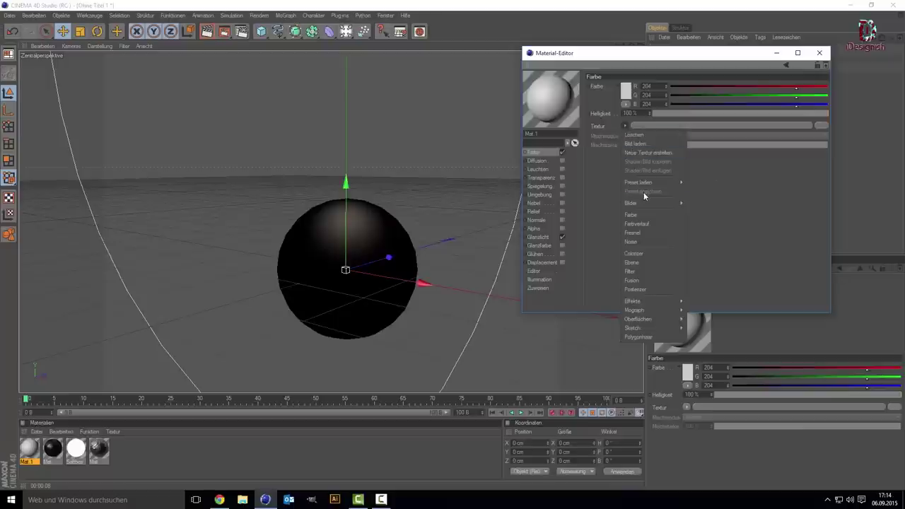
click(651, 222)
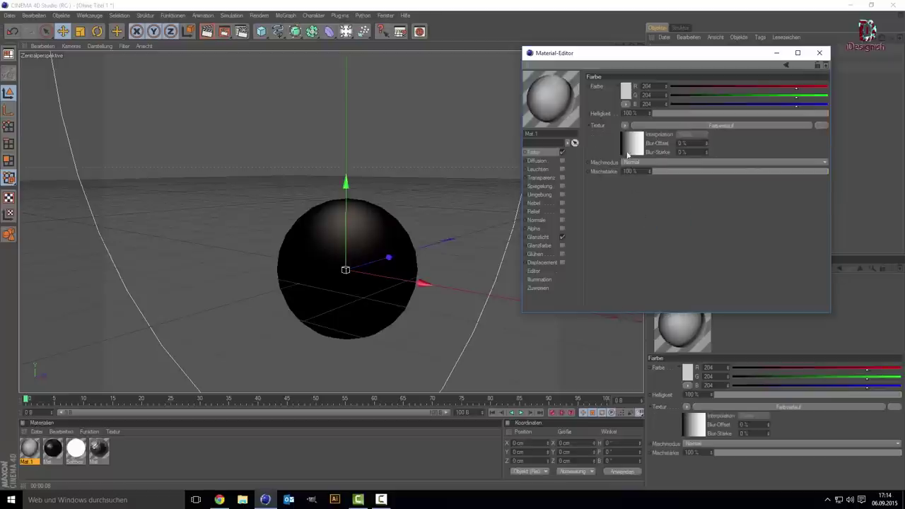
click(625, 155)
click(647, 165)
click(659, 209)
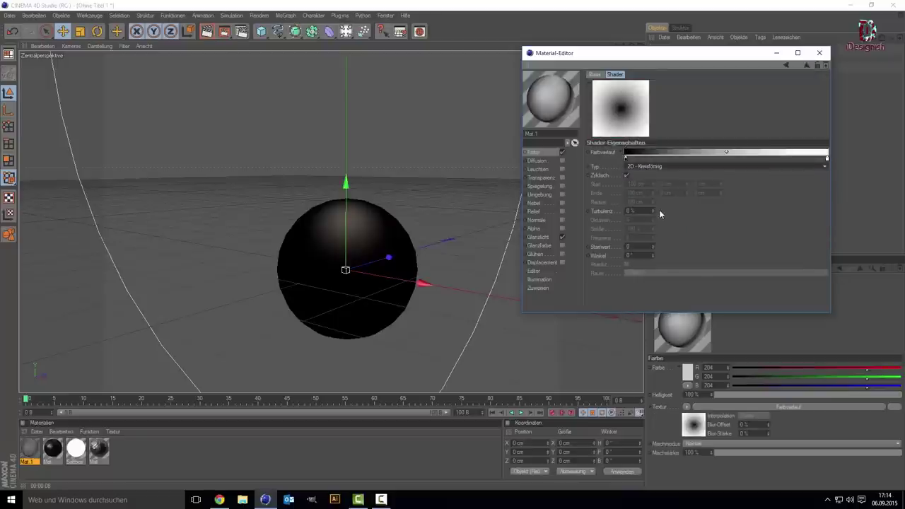
Step: Make the gradient run from white to light grey (211)
double_click(625, 160)
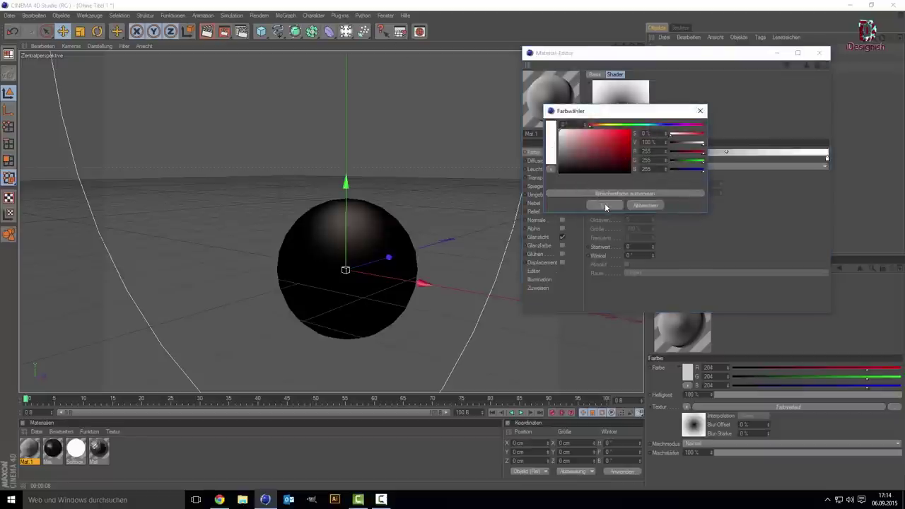
click(605, 205)
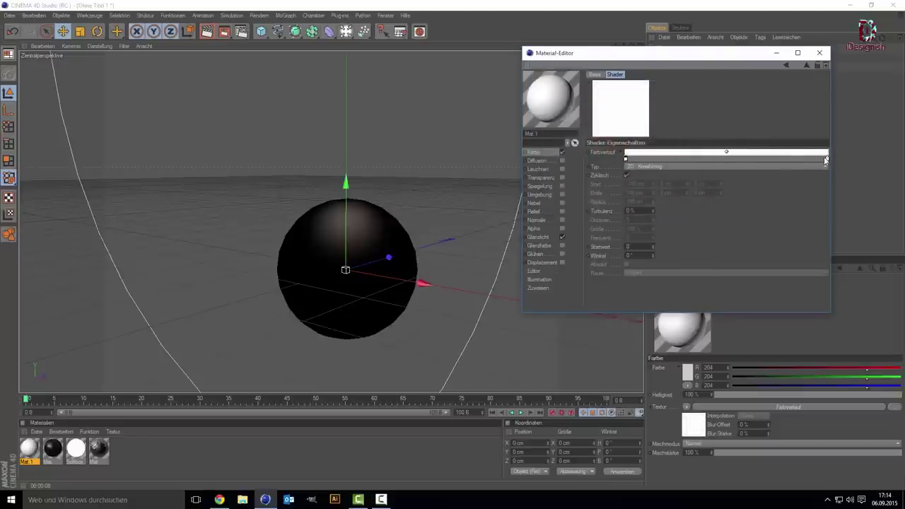
double_click(827, 160)
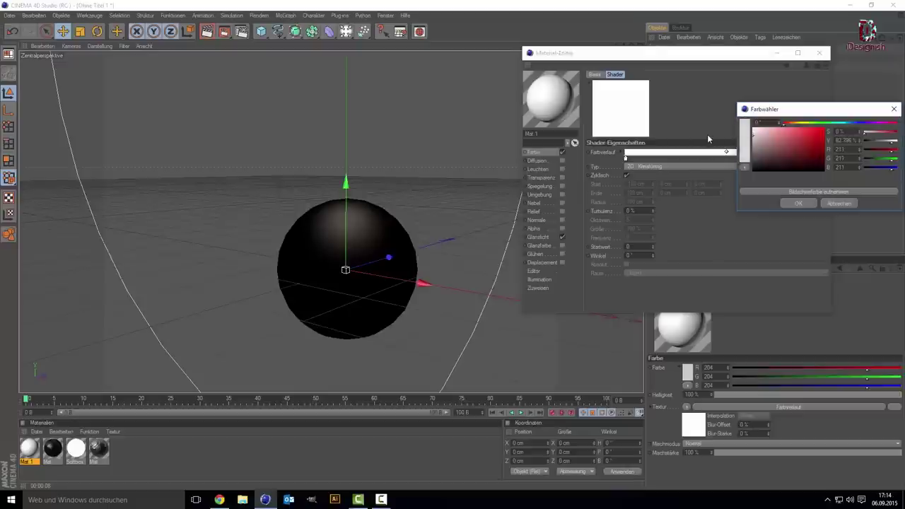
click(798, 204)
click(819, 52)
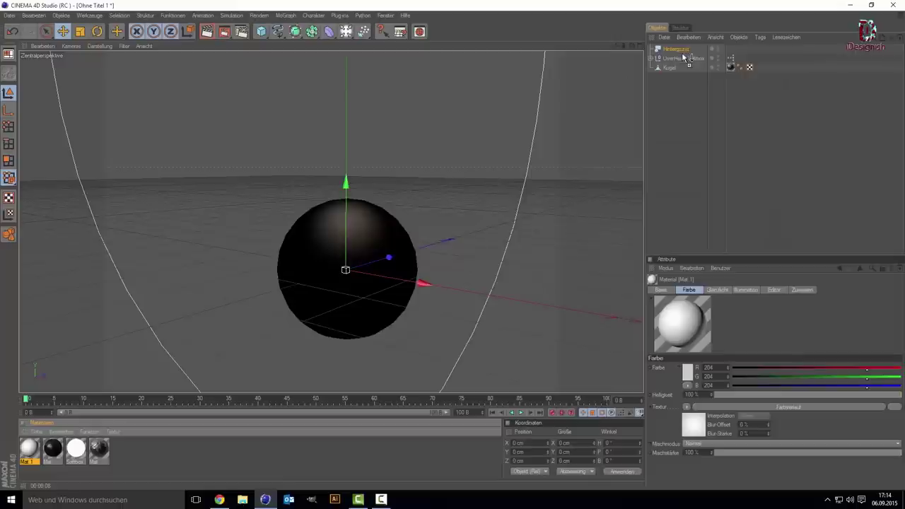
Step: Apply Mat.1 to the Hintergrund background, render the view, then clear the render
drag(585, 182, 681, 51)
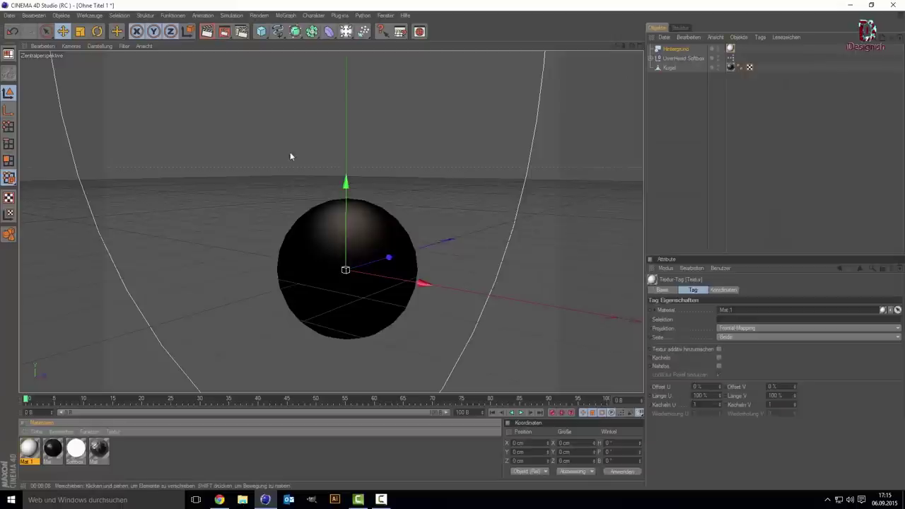
click(207, 33)
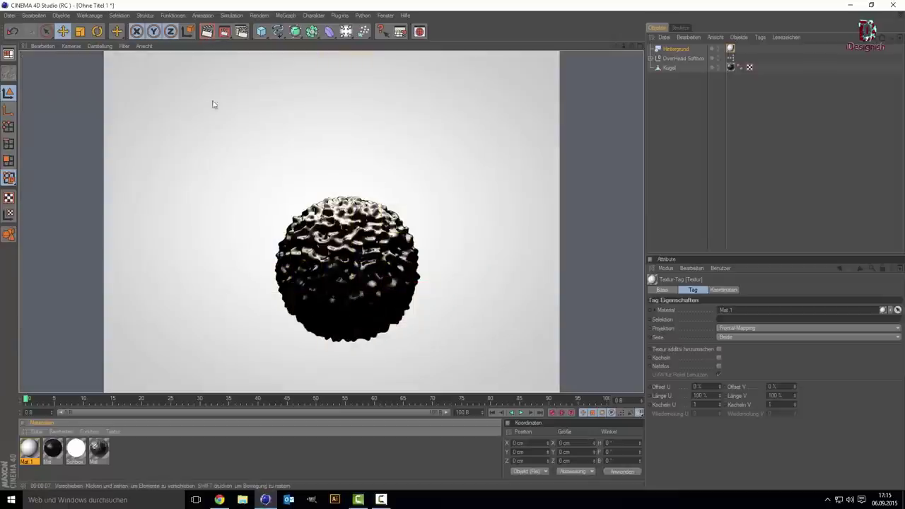
click(205, 140)
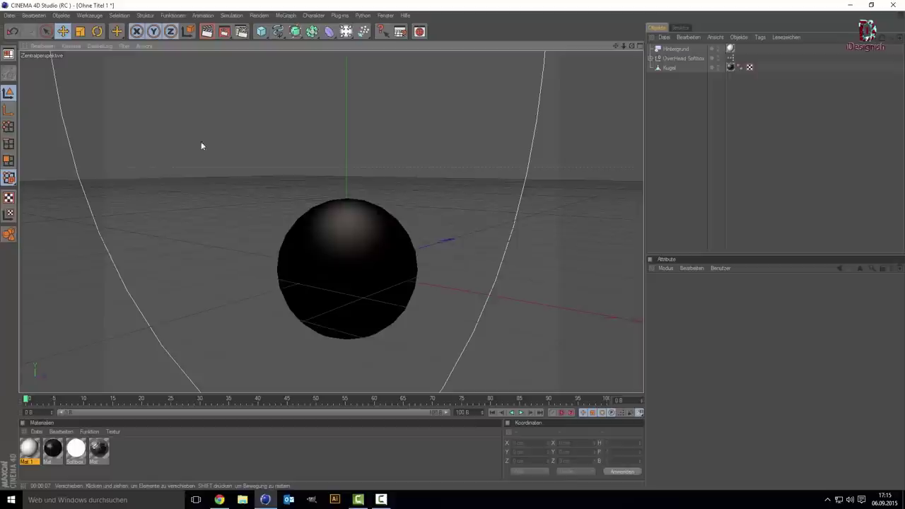
Step: Change Mat.1's gradient end colour to grey RGB 170/170/170 and close the Material Editor
double_click(29, 449)
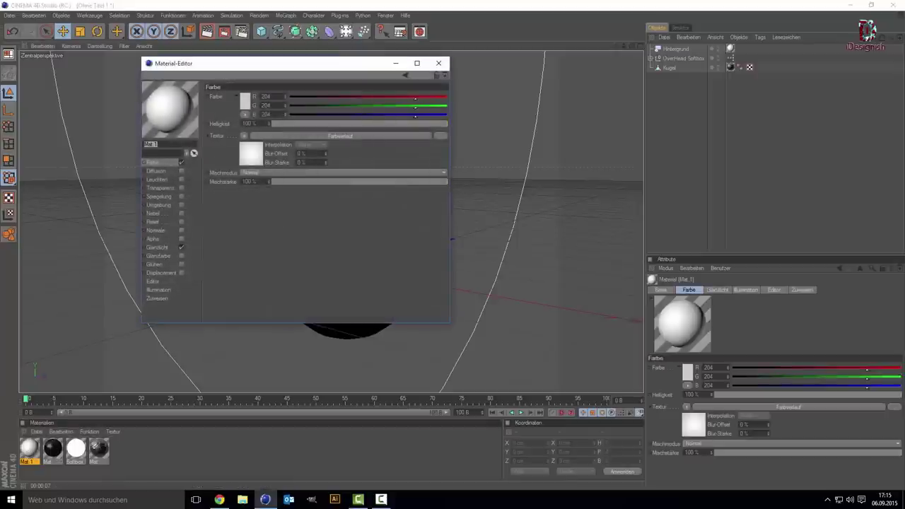
click(258, 163)
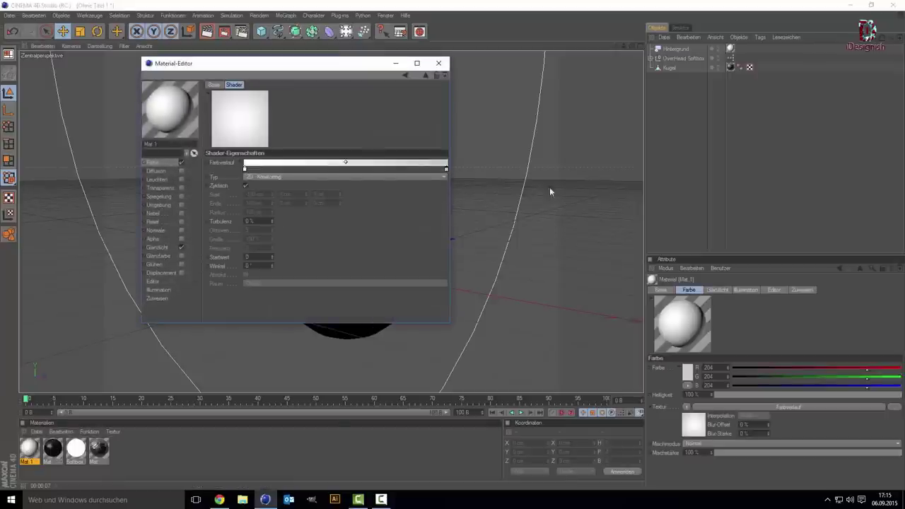
double_click(446, 167)
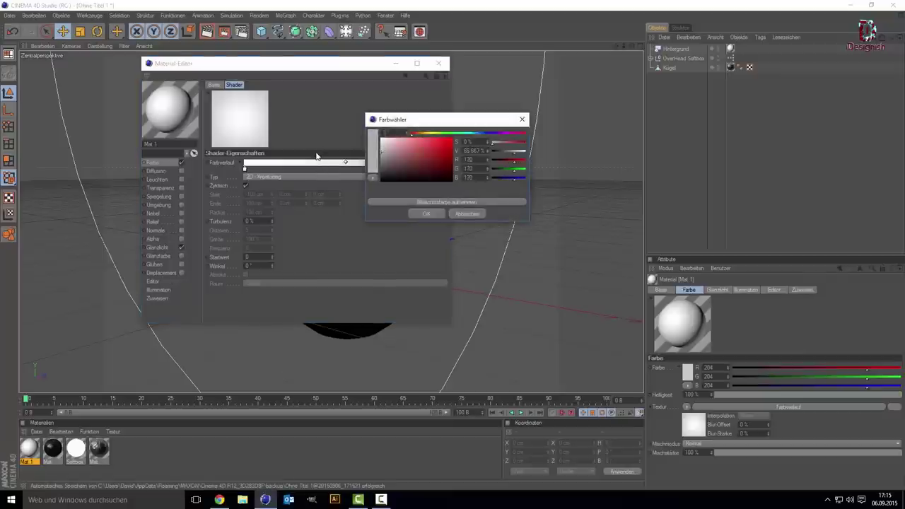
click(422, 215)
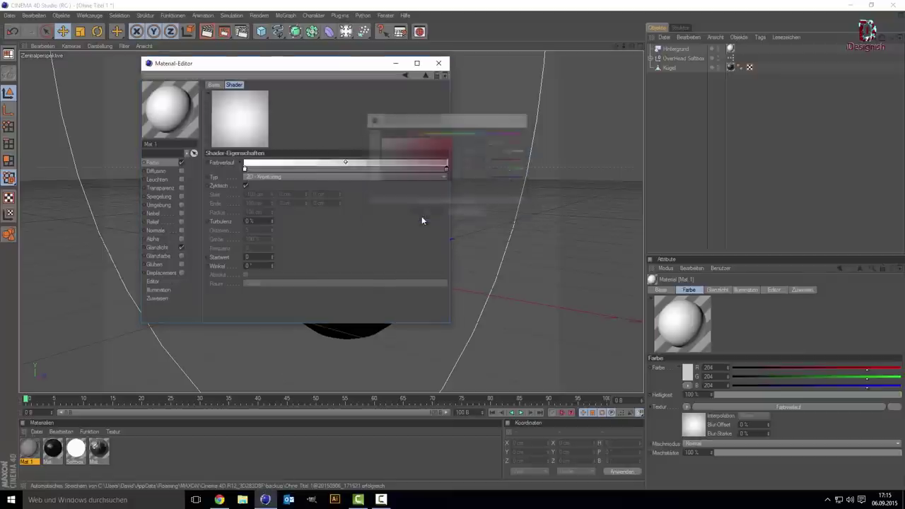
click(438, 63)
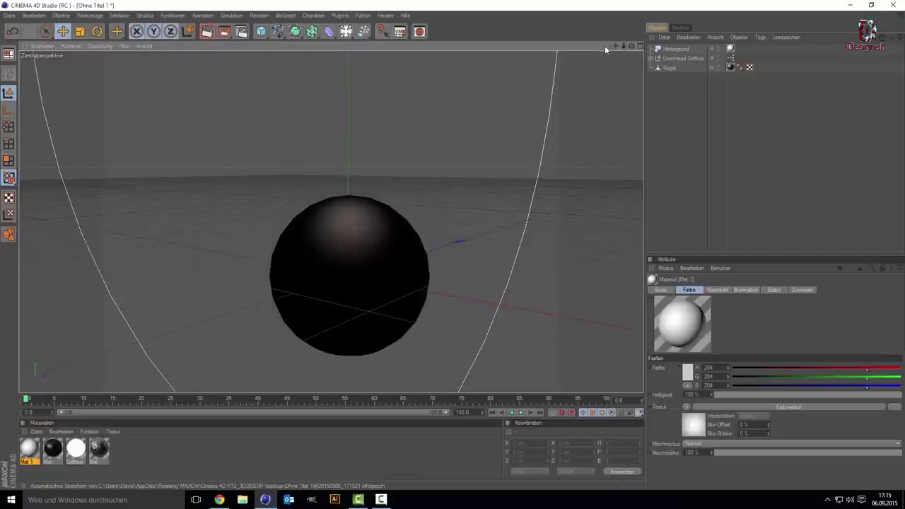
Step: Add an Umgebung environment object and open the Content Browser with Shift+F8
mouse_move(617, 46)
mouse_down()
mouse_move(622, 57)
mouse_move(474, 106)
mouse_up()
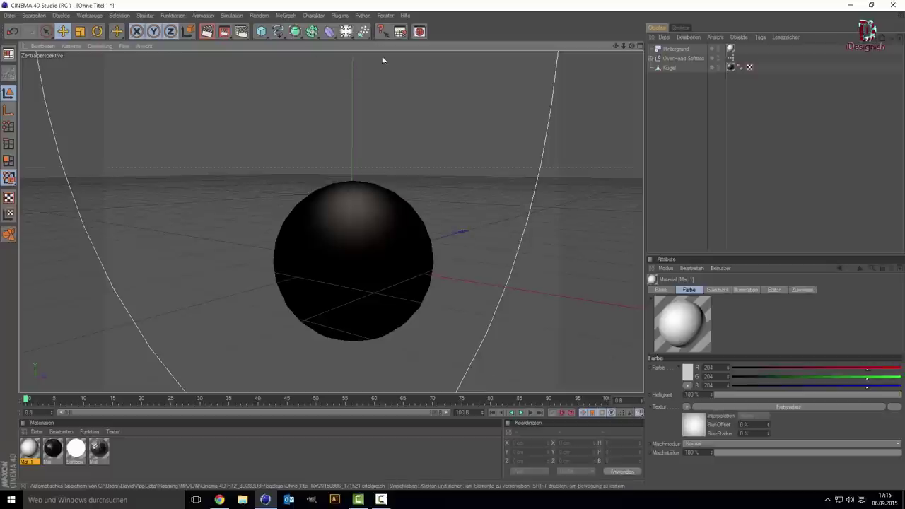
click(345, 32)
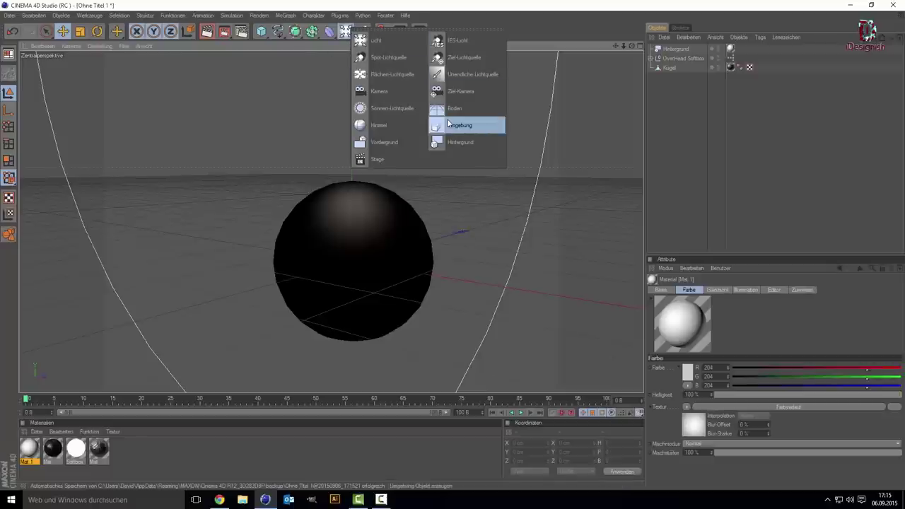
click(452, 126)
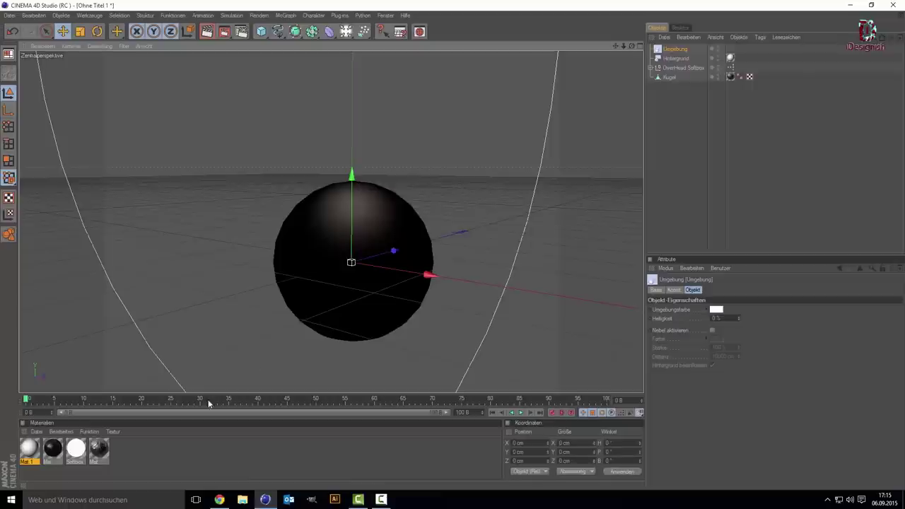
key(shift+F8)
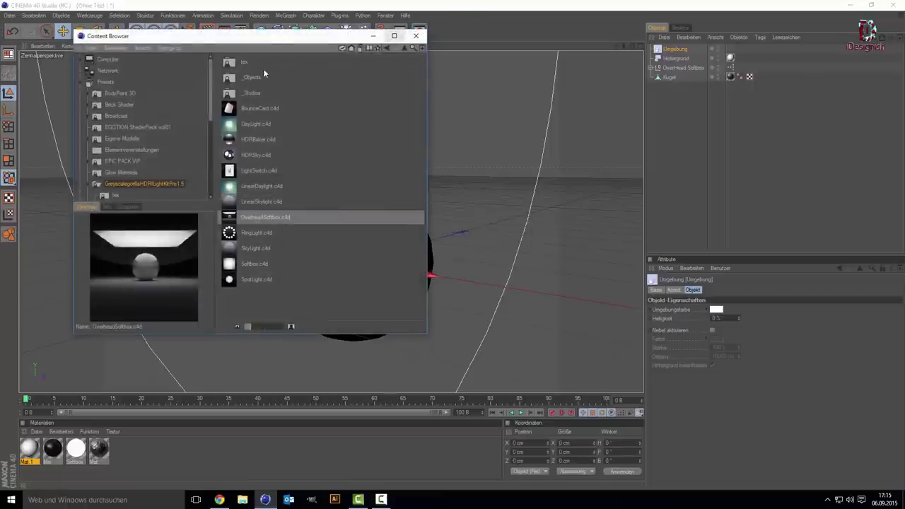
Step: Move the Content Browser aside and browse the Sky, BodyPaint 3D, Broadcast and Ressourcen preset folders
drag(282, 39, 634, 72)
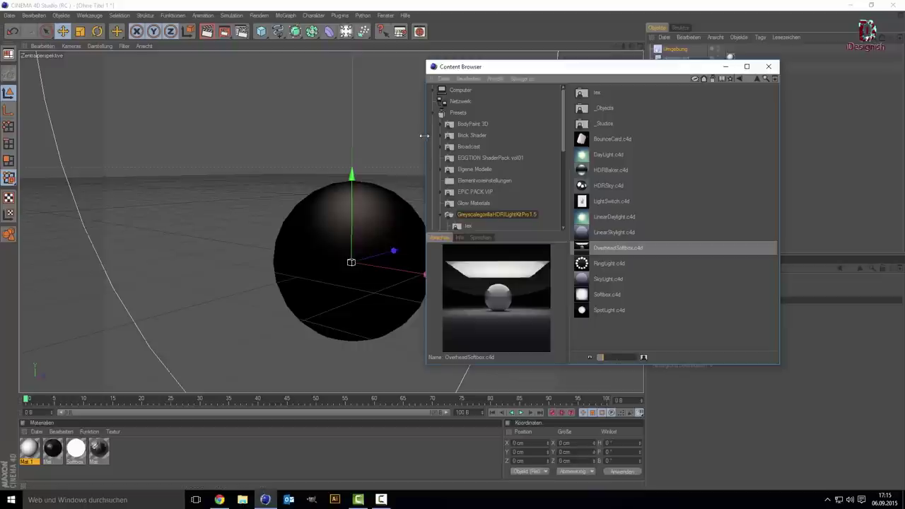
scroll(458, 160, down, 2)
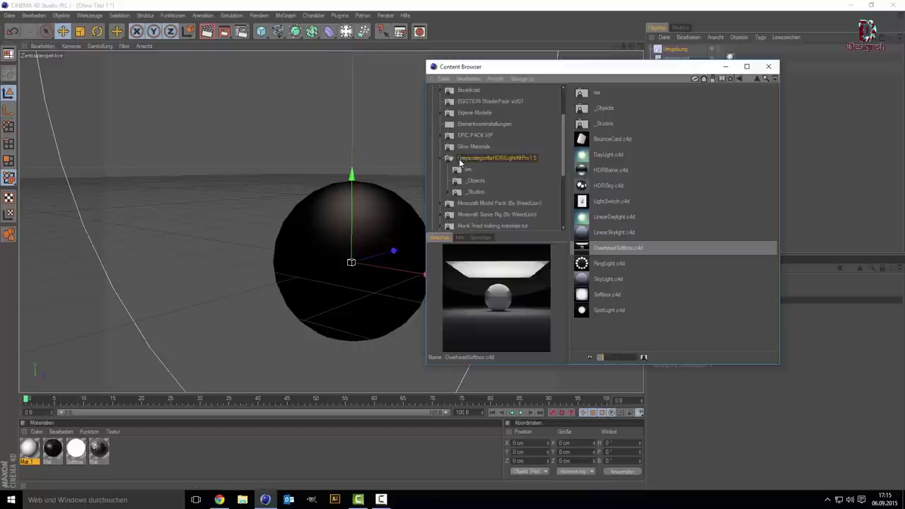
scroll(439, 158, down, 2)
scroll(440, 160, down, 2)
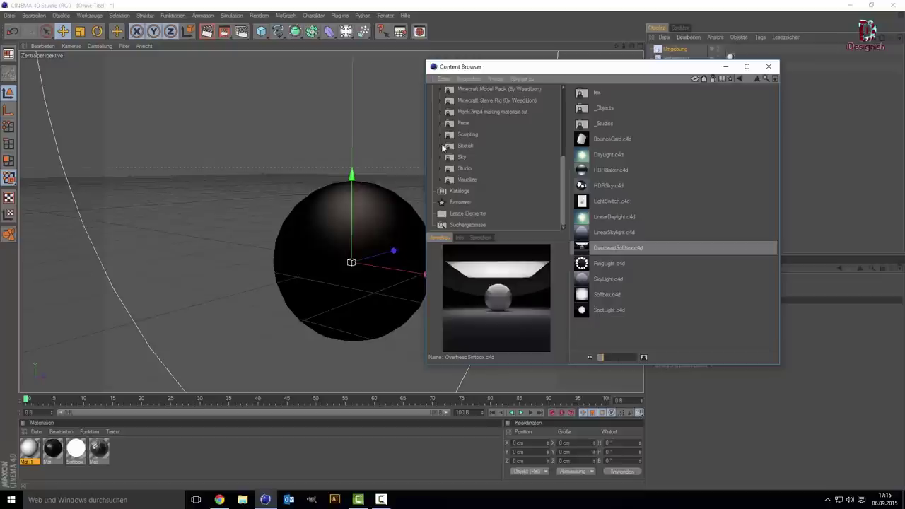
click(441, 157)
scroll(441, 162, up, 2)
scroll(444, 161, up, 3)
click(441, 124)
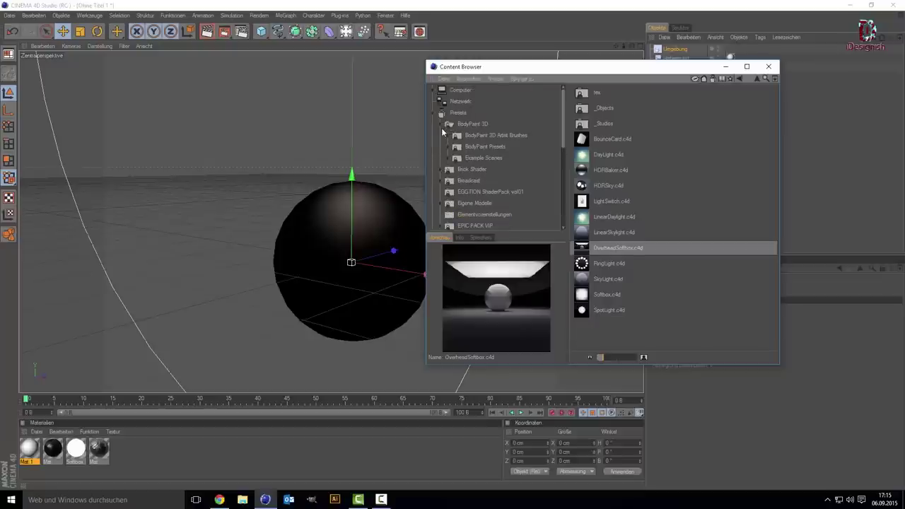
click(442, 126)
click(441, 145)
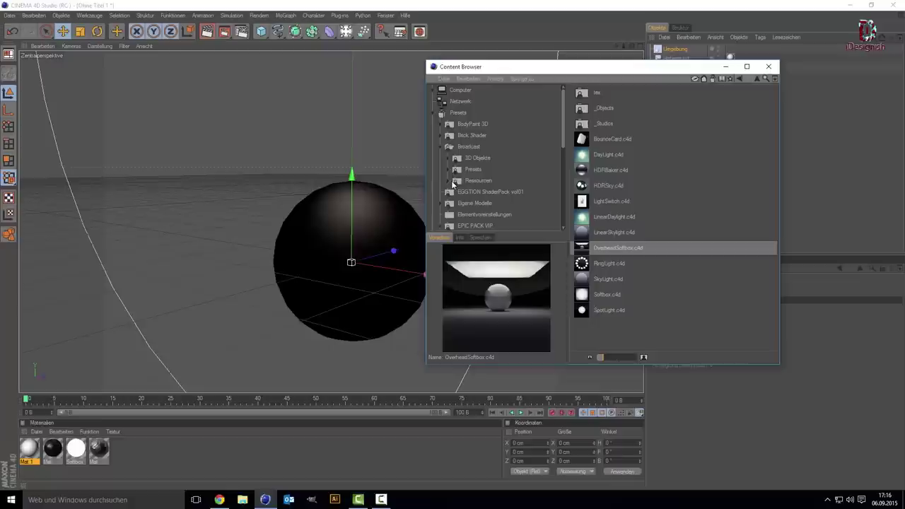
click(452, 183)
click(449, 179)
Step: Browse the 3D Objekte and Materialien folders and locate the Prime presets
scroll(448, 178, down, 2)
scroll(446, 160, up, 2)
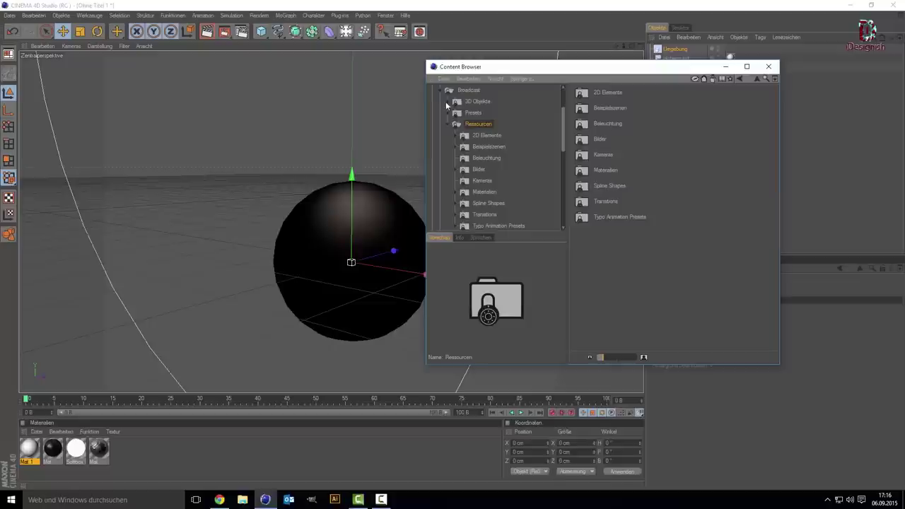
click(460, 103)
scroll(460, 139, down, 2)
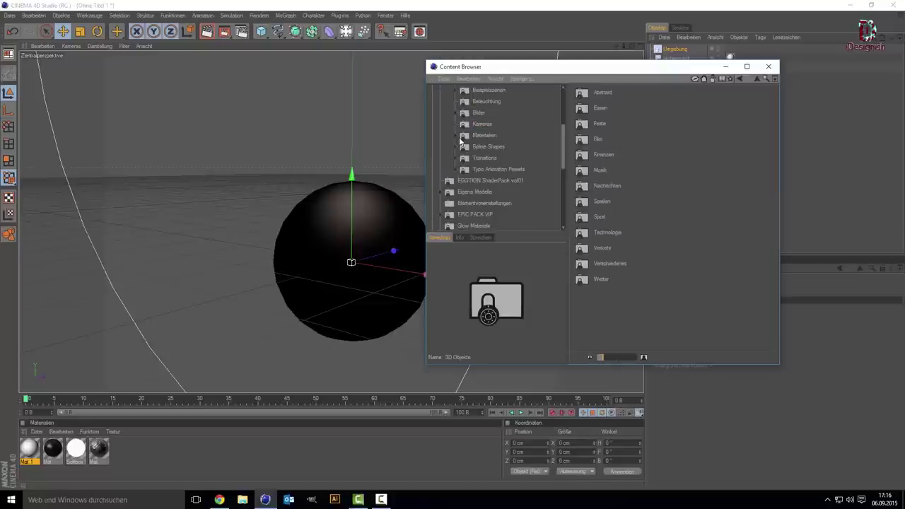
click(460, 136)
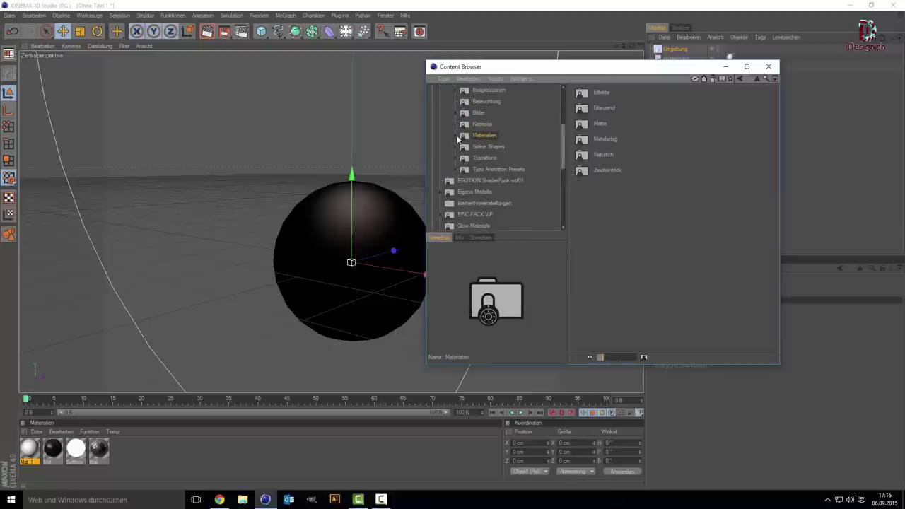
click(456, 136)
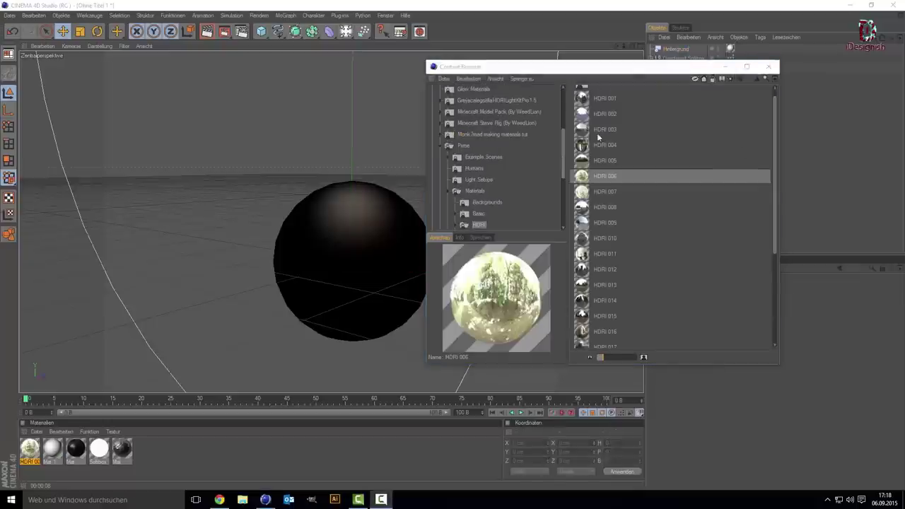
scroll(467, 162, down, 3)
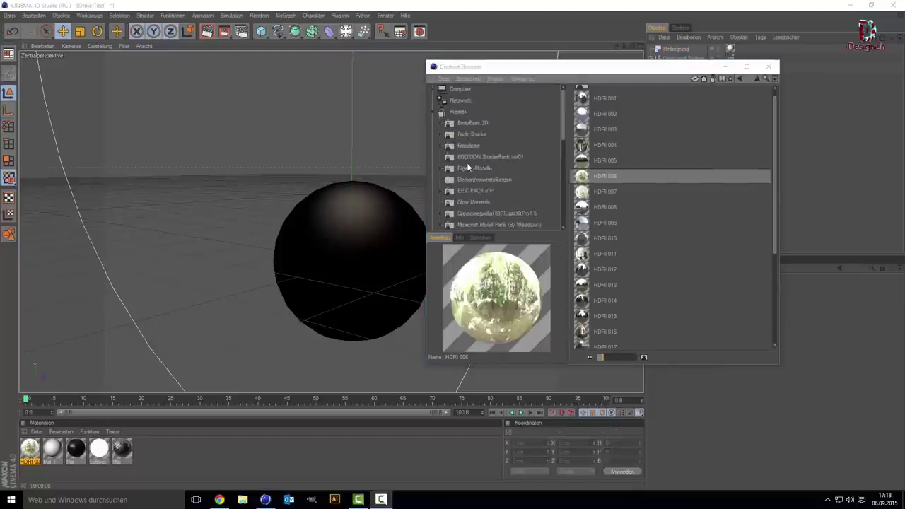
scroll(463, 161, up, 3)
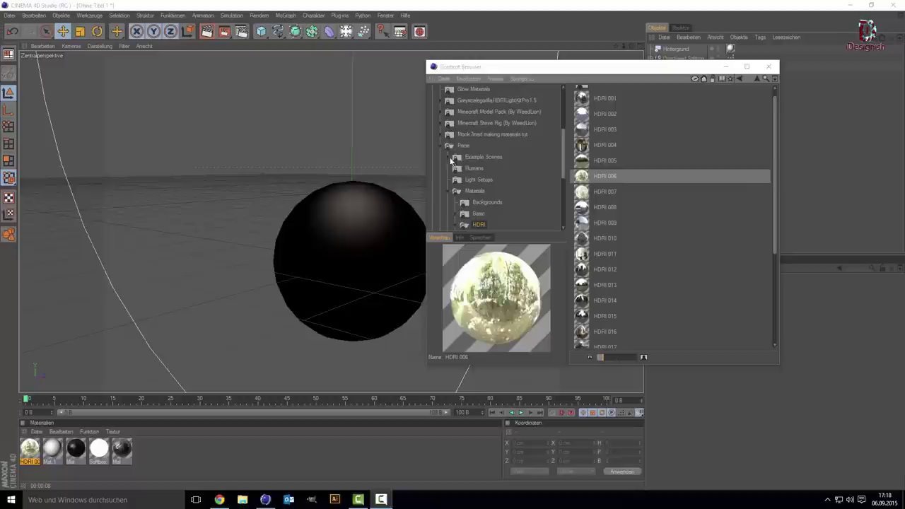
click(443, 146)
click(442, 146)
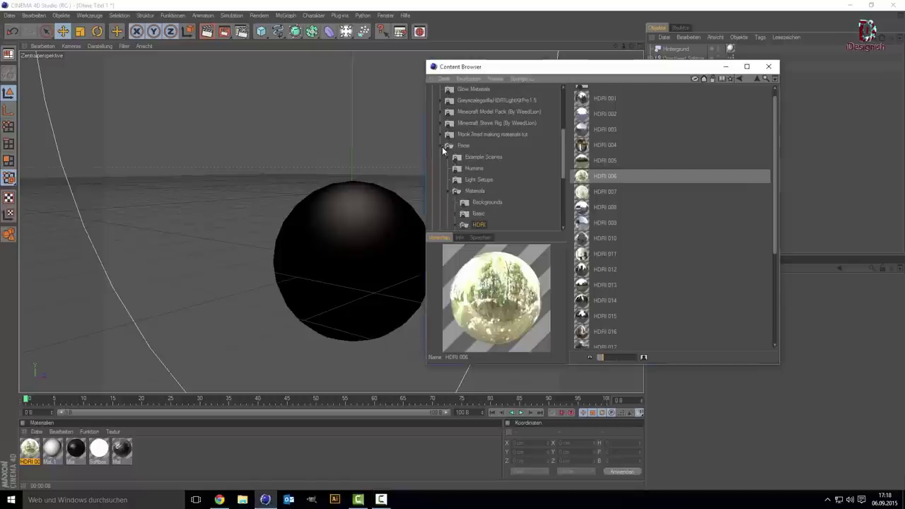
Step: Load HDRI 006 from Prime > Materials > HDRI into the scene and close the Content Browser
scroll(451, 160, down, 3)
scroll(450, 160, up, 3)
click(450, 192)
click(450, 188)
scroll(449, 188, down, 3)
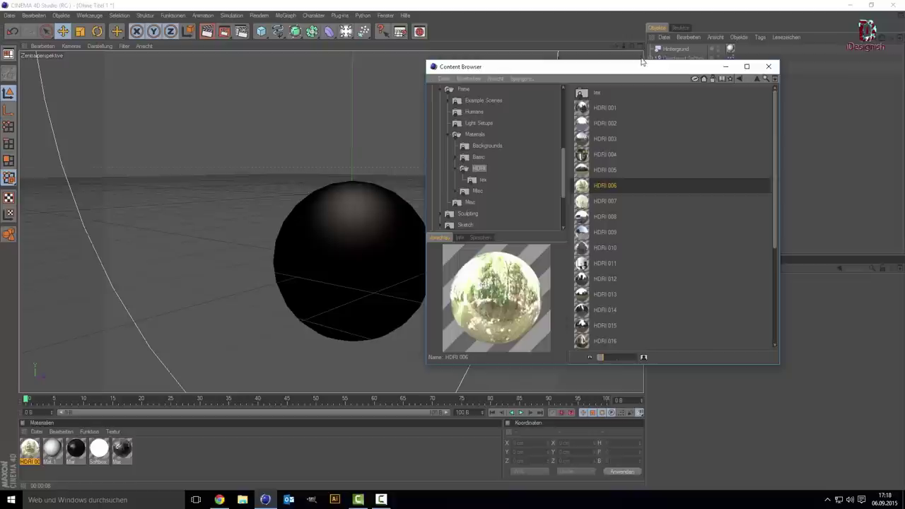
drag(644, 71, 518, 64)
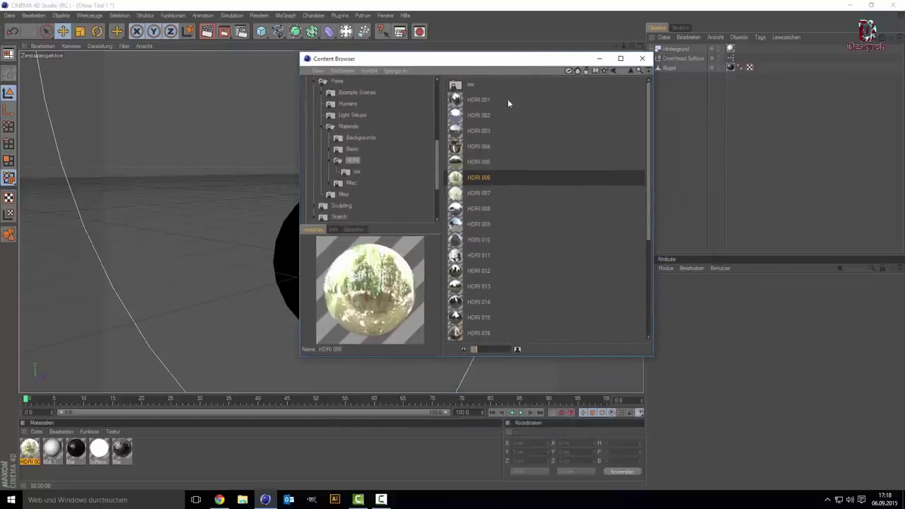
drag(550, 60, 518, 108)
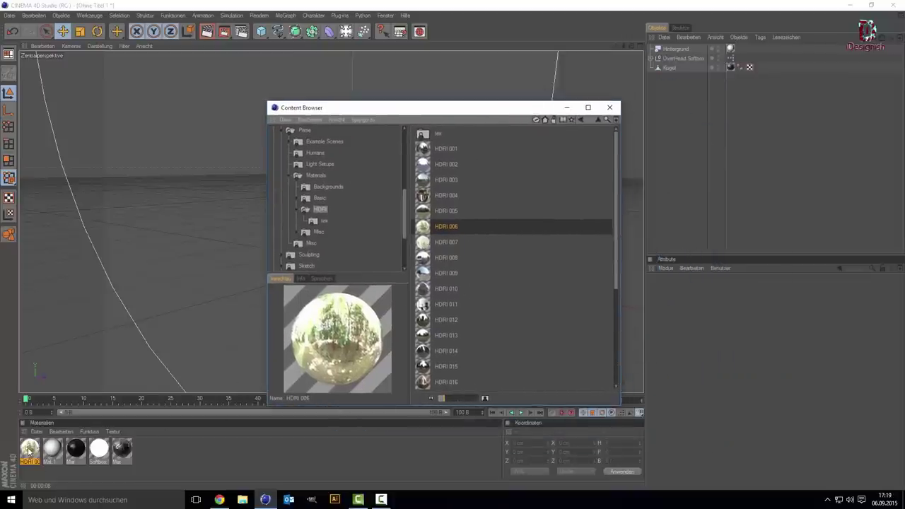
click(609, 108)
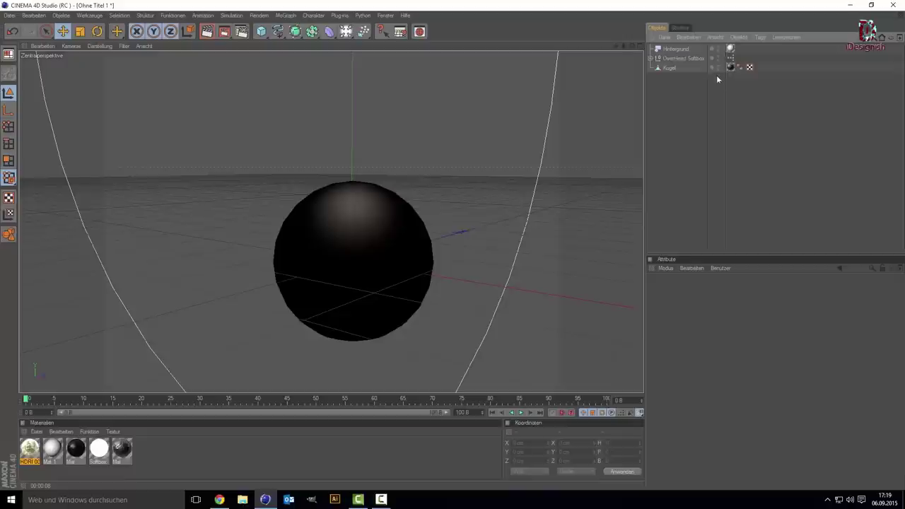
Step: Add a Himmel sky object and apply the HDRI 006 material to it
click(346, 31)
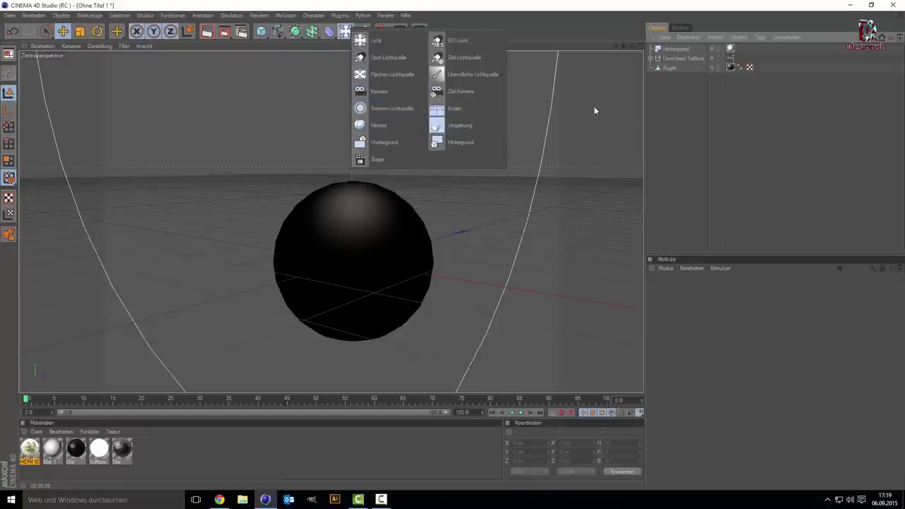
click(394, 126)
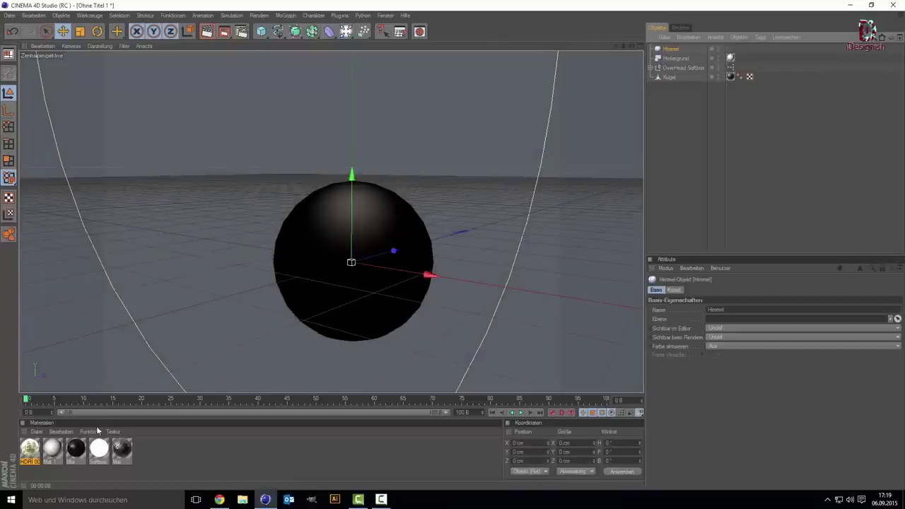
drag(26, 447, 624, 104)
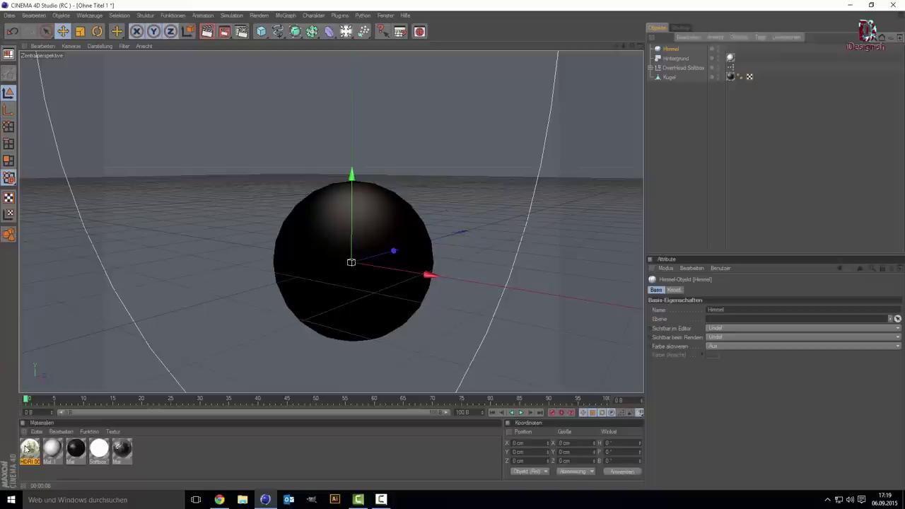
drag(658, 58, 670, 50)
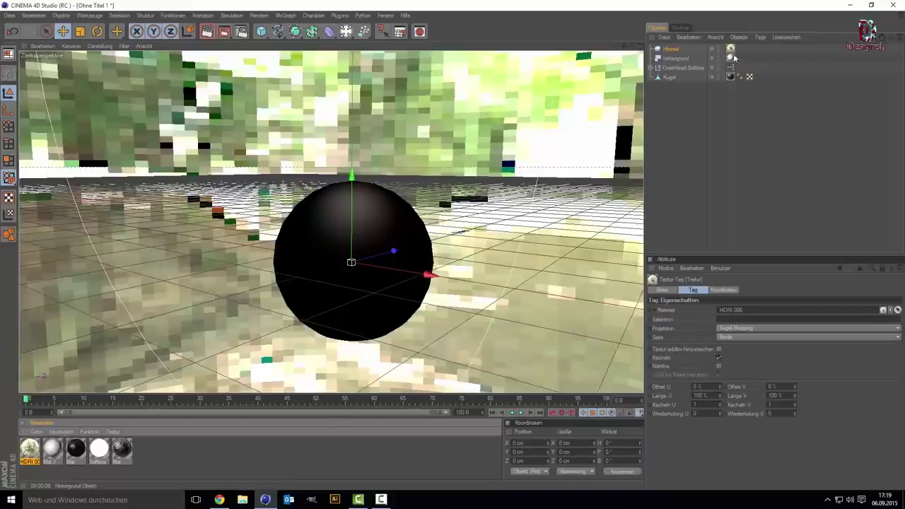
Step: Give the sky a Render tag with Sichtbar für Kamera unchecked
right_click(669, 51)
click(670, 51)
right_click(669, 51)
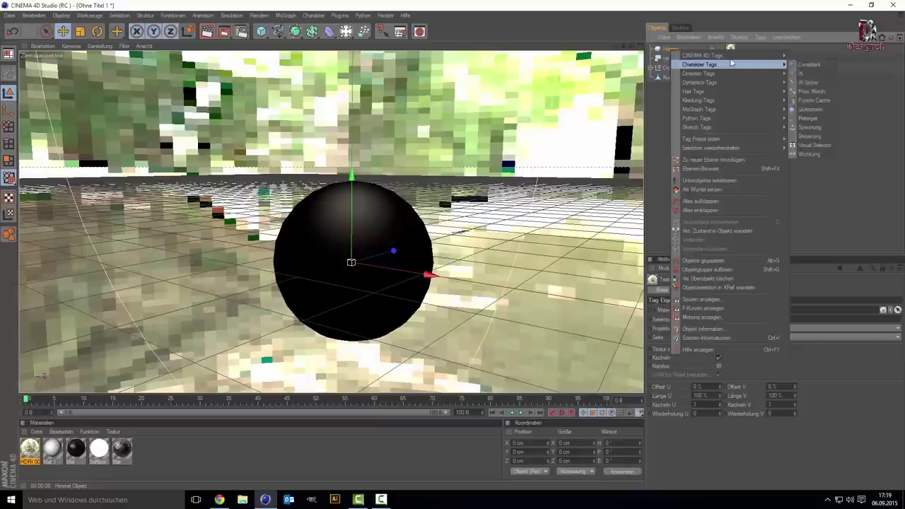
mouse_move(702, 55)
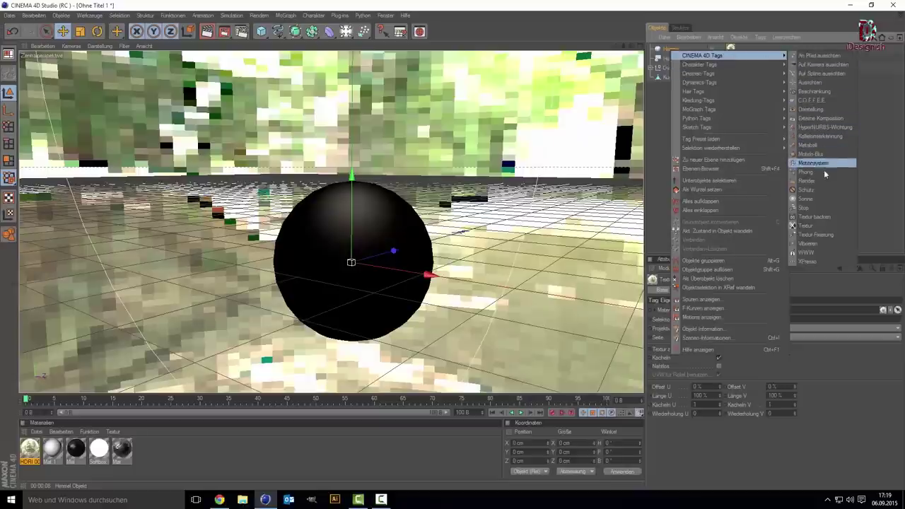
click(823, 181)
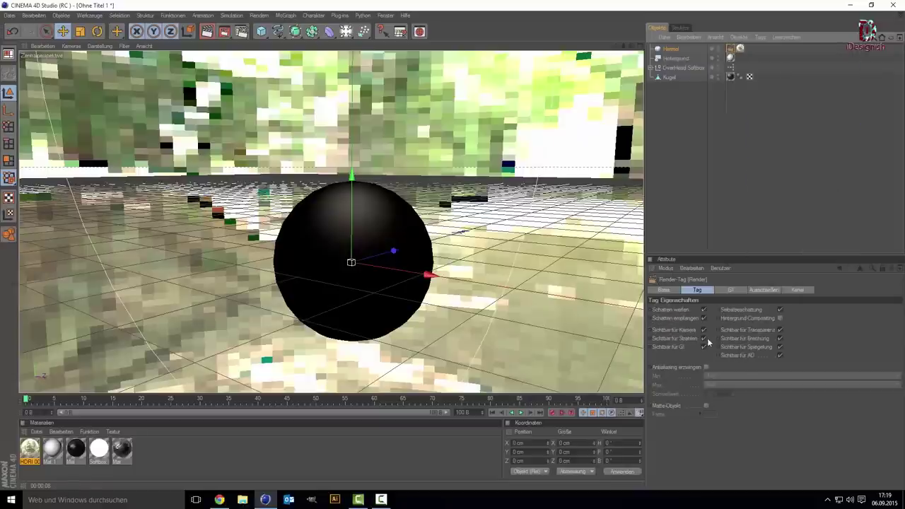
click(703, 330)
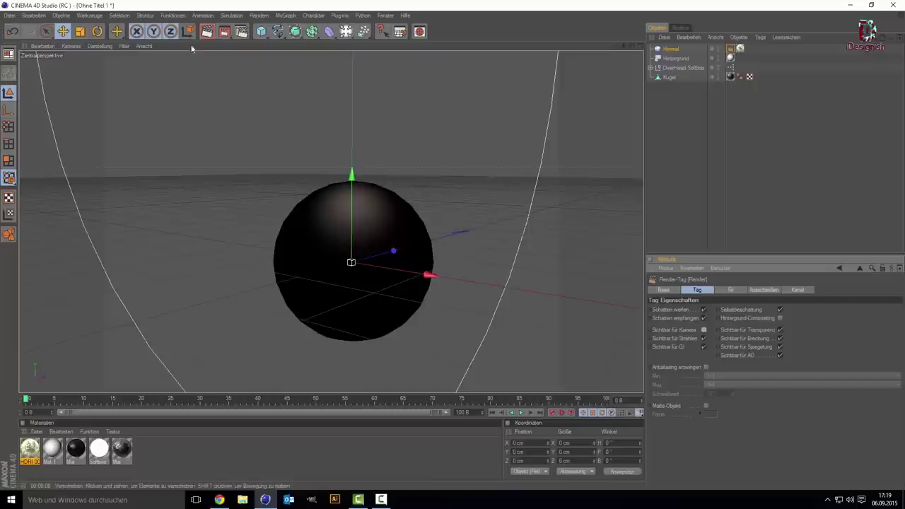
Step: Render the view, then open the black Mat material in the Material Editor
click(207, 32)
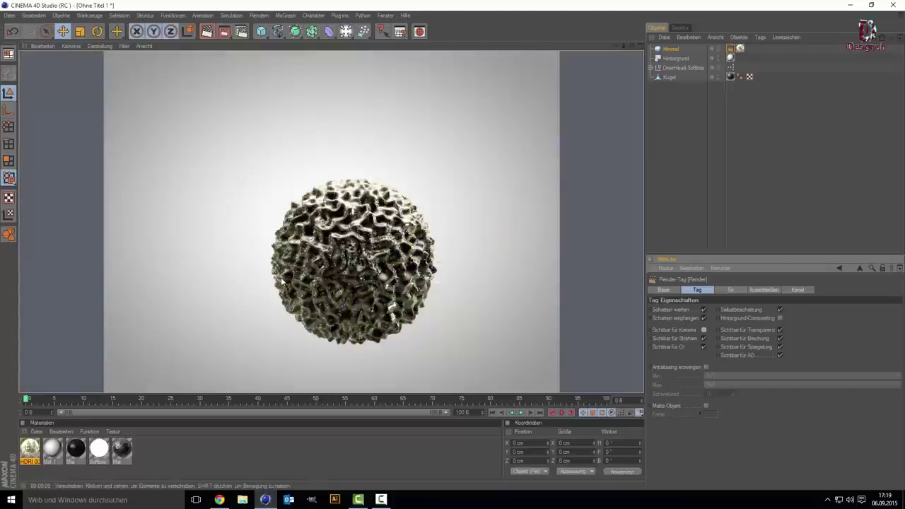
double_click(123, 448)
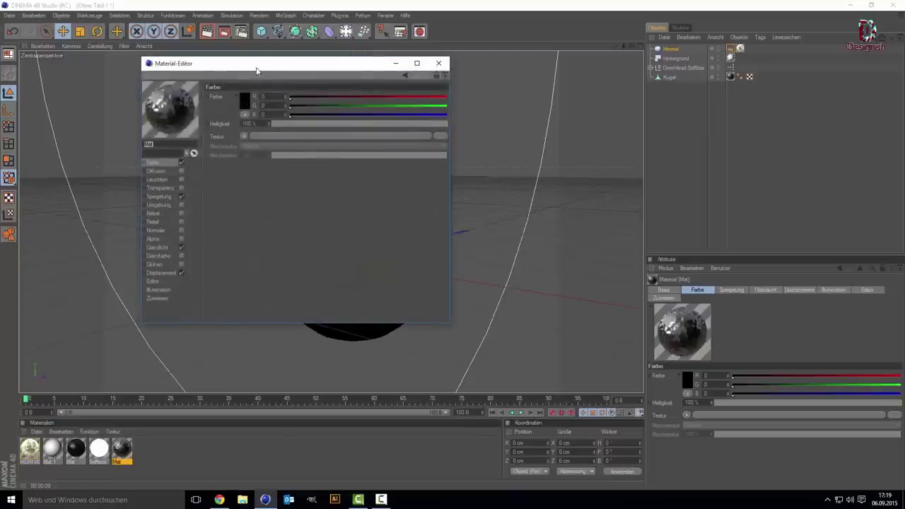
Step: Set Mat's displacement noise shader to Cell Noise and render the view
drag(256, 75, 605, 97)
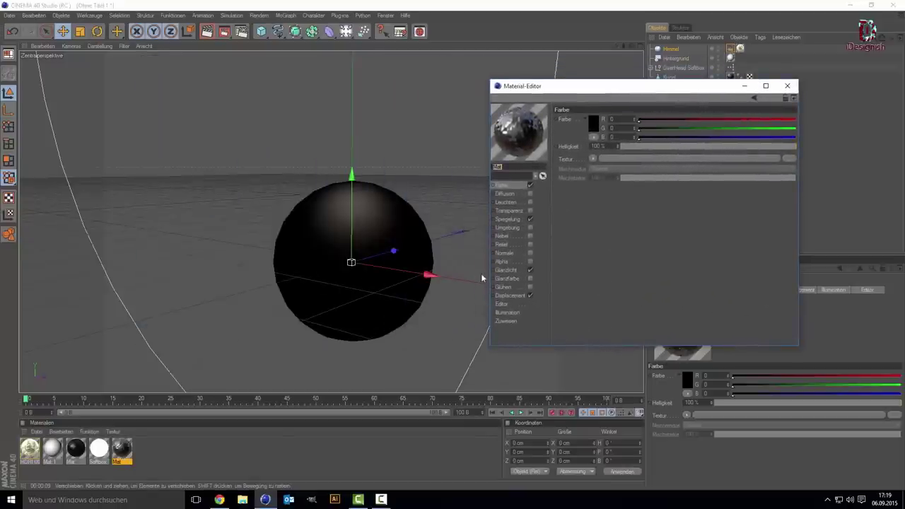
click(509, 296)
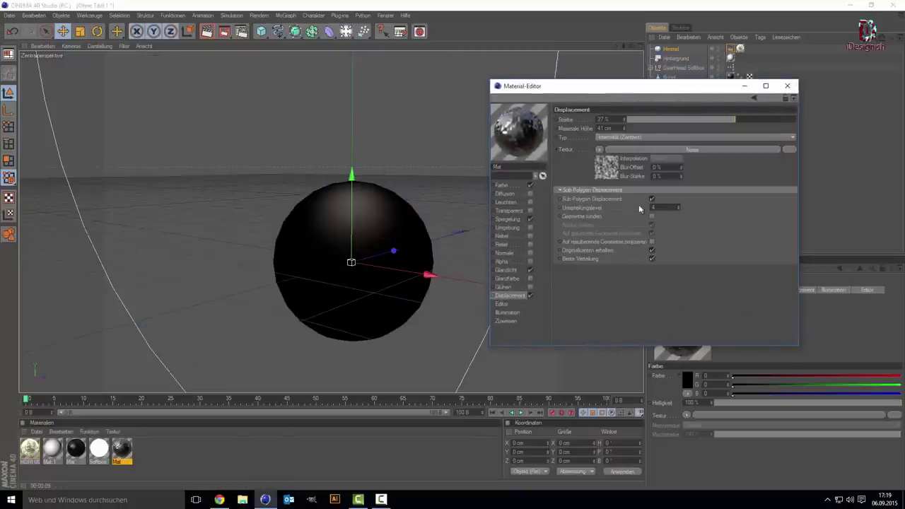
click(605, 166)
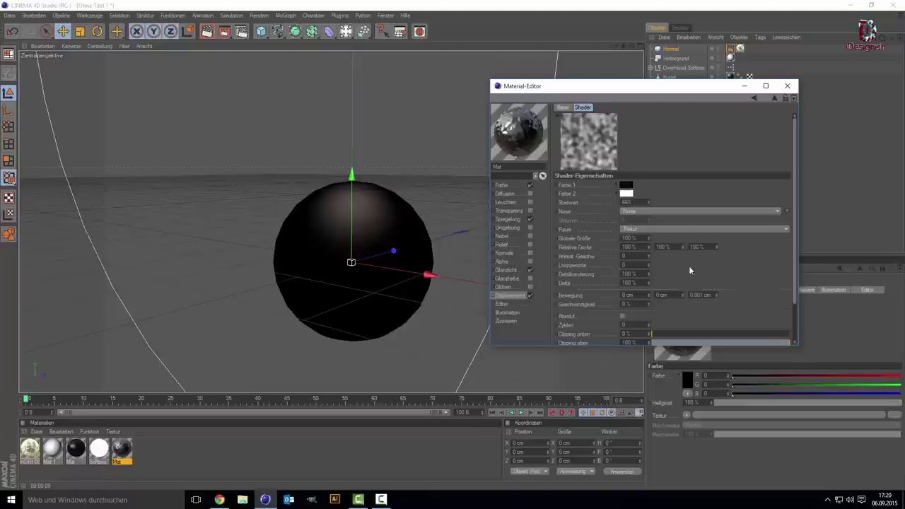
click(785, 213)
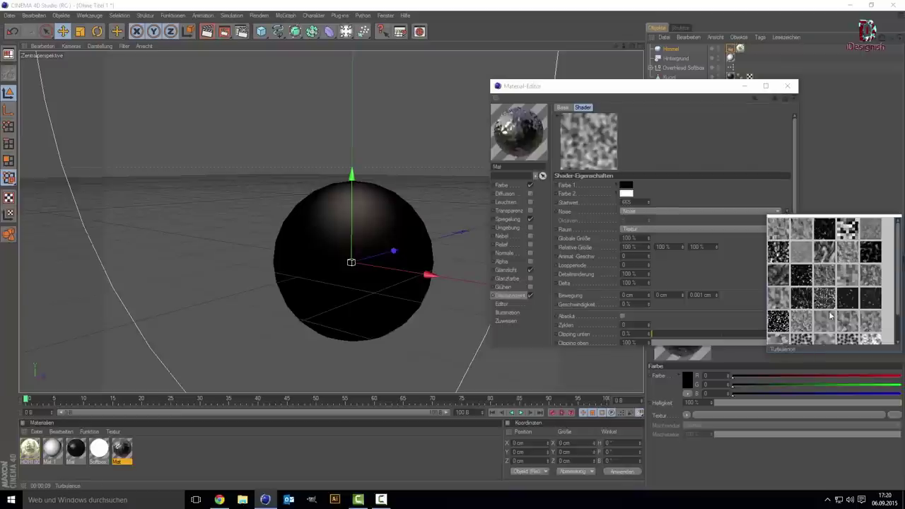
click(727, 211)
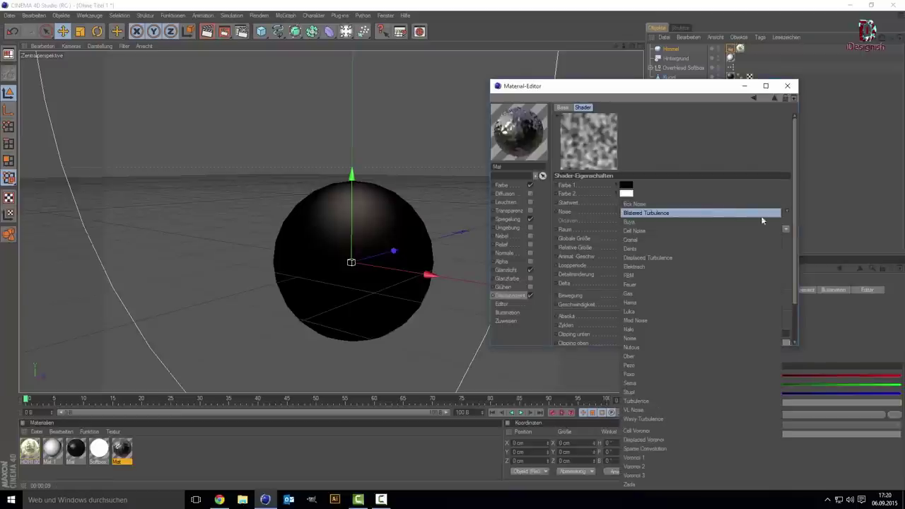
click(786, 212)
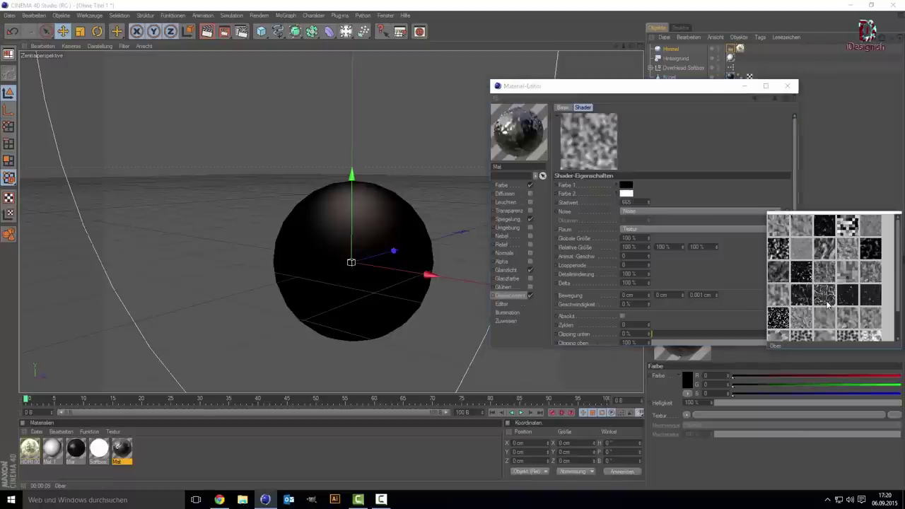
click(851, 225)
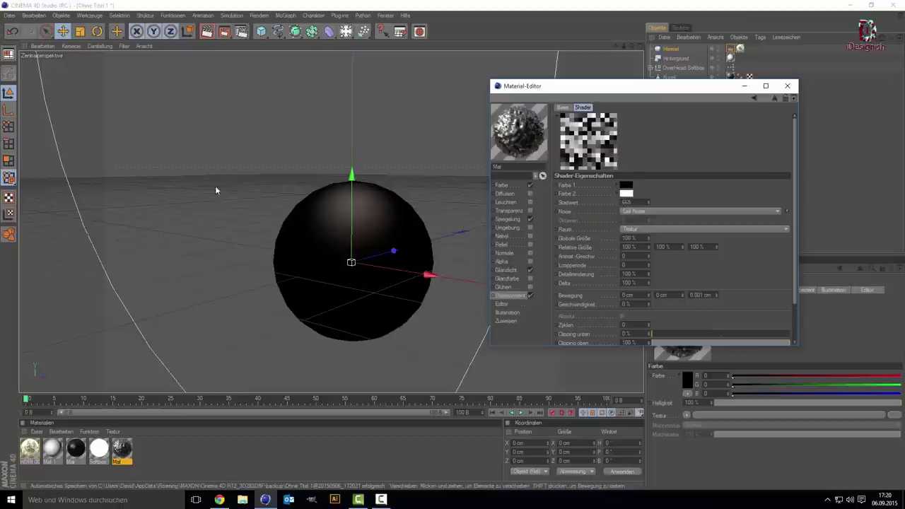
click(201, 36)
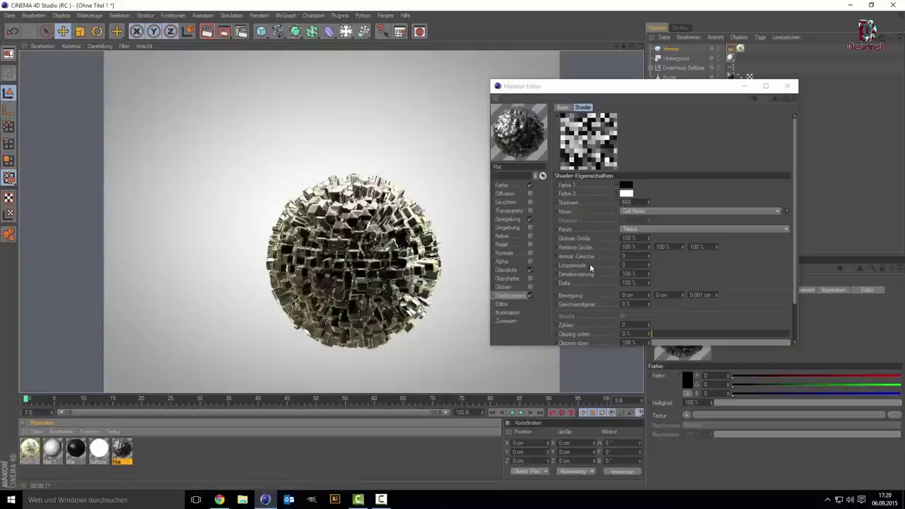
Step: Raise the displacement noise's global size to 222 % and switch to a smoother noise type
click(646, 235)
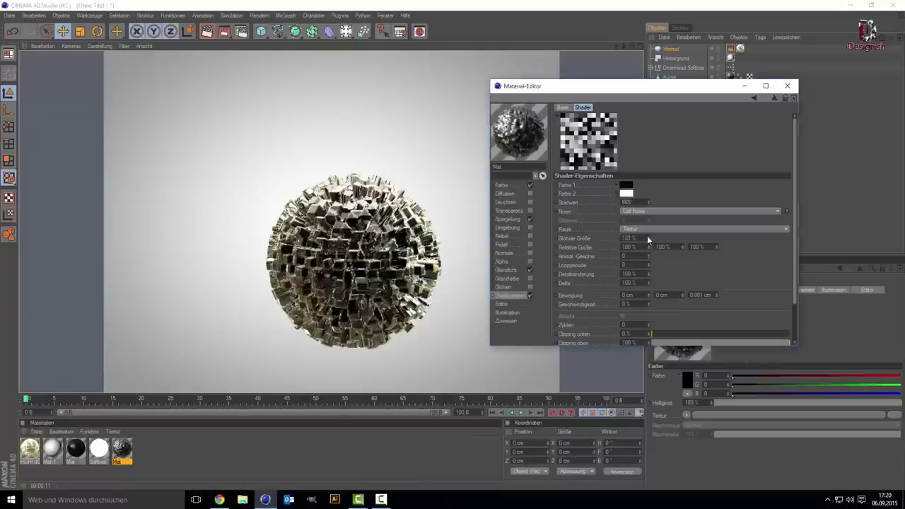
drag(647, 235, 647, 235)
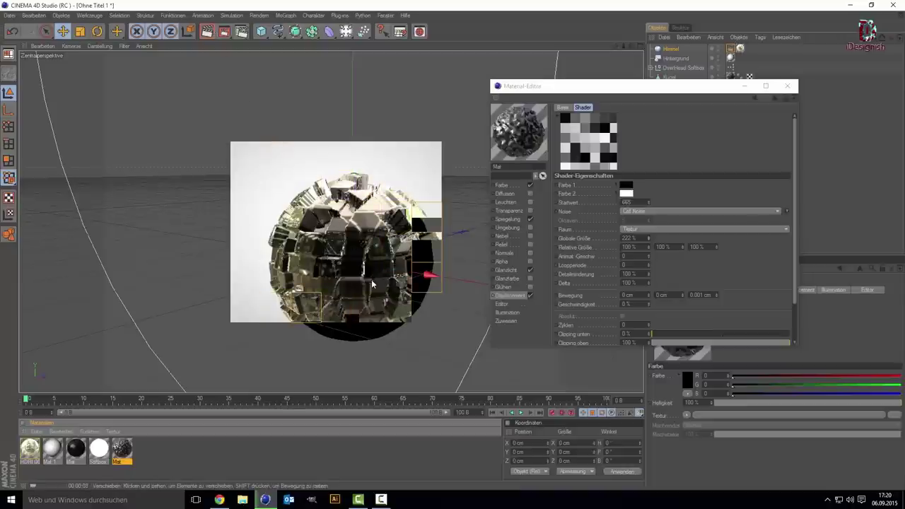
click(259, 258)
click(789, 212)
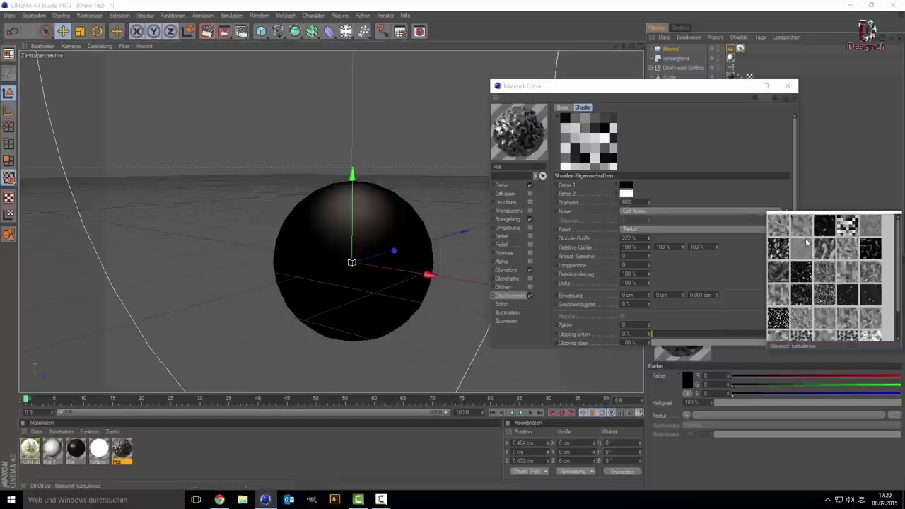
scroll(844, 322, down, 2)
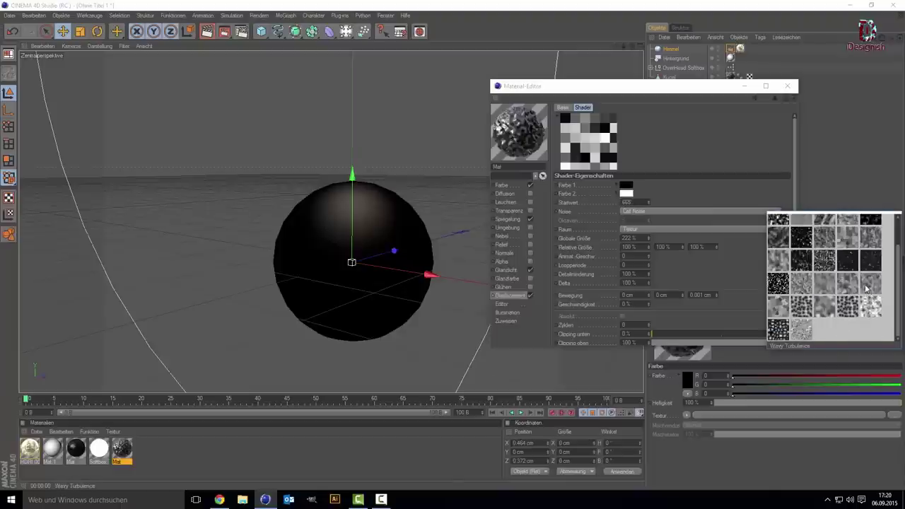
click(867, 247)
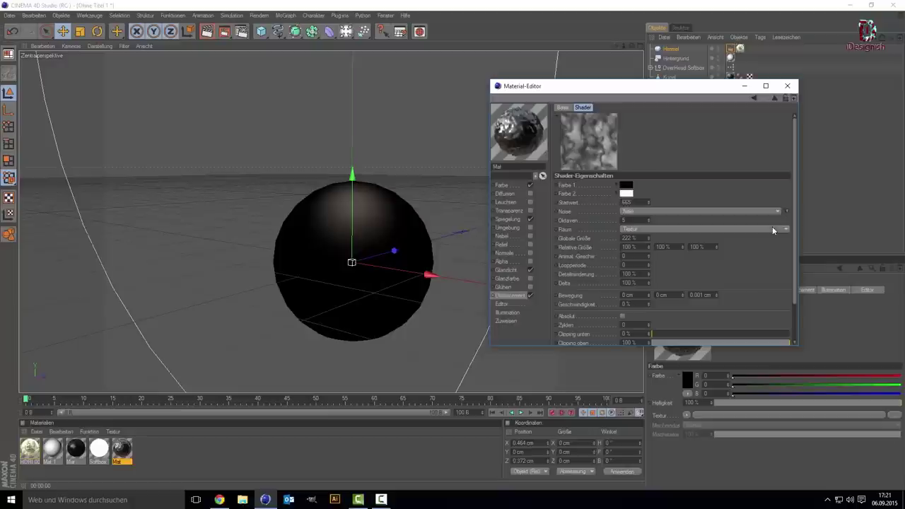
Step: Set the displacement noise to Elektrisch at about 566 % global size and render
click(783, 212)
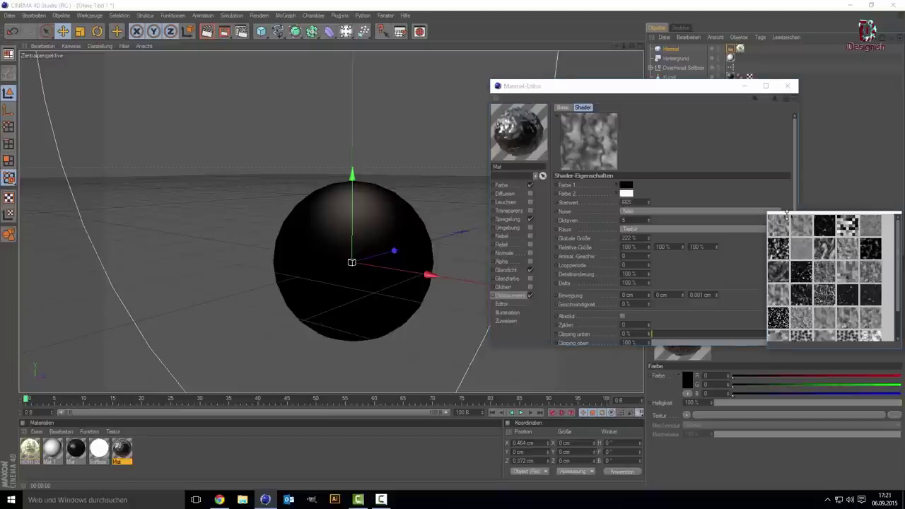
click(824, 256)
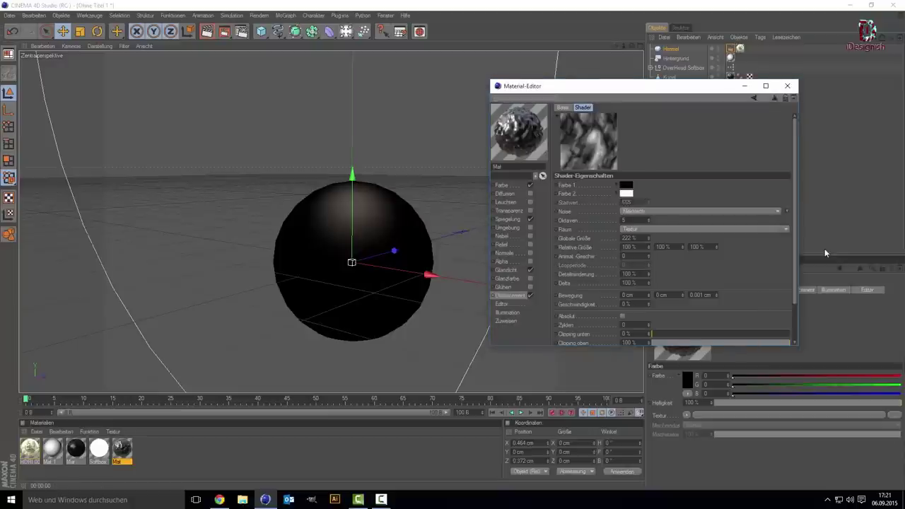
click(789, 214)
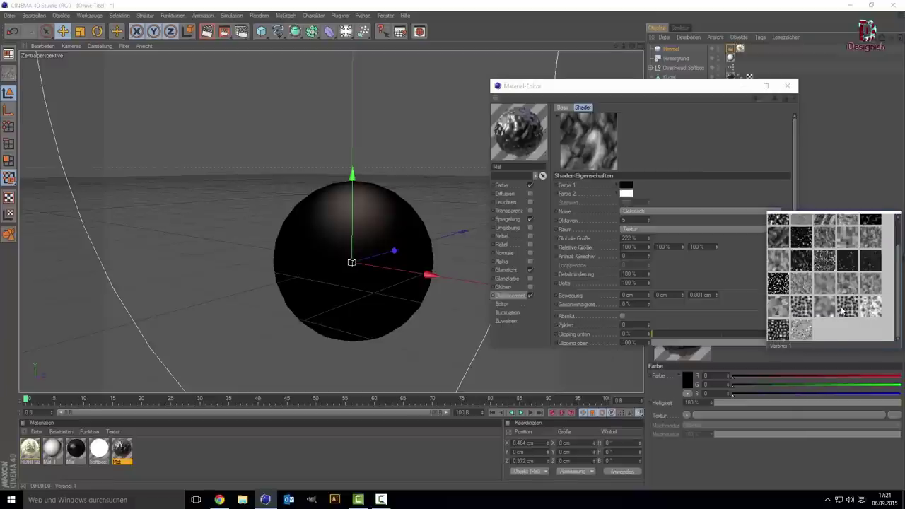
scroll(842, 309, up, 2)
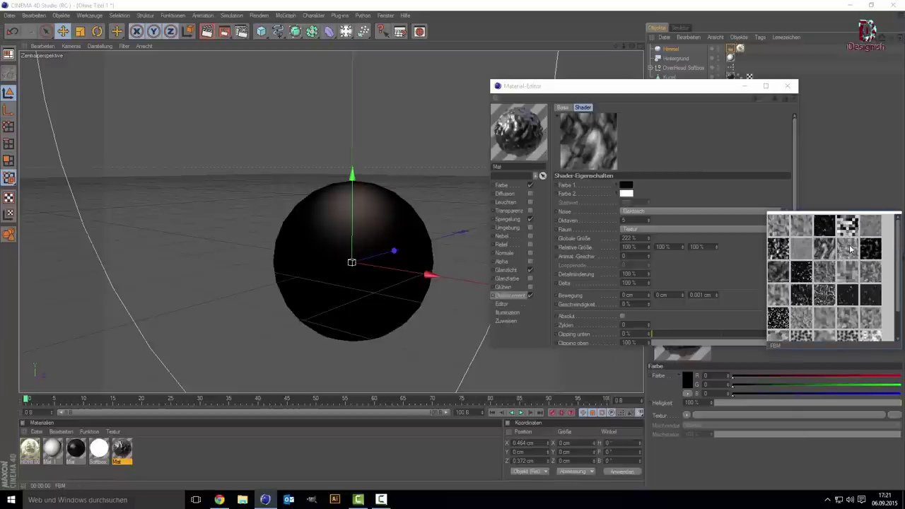
click(825, 247)
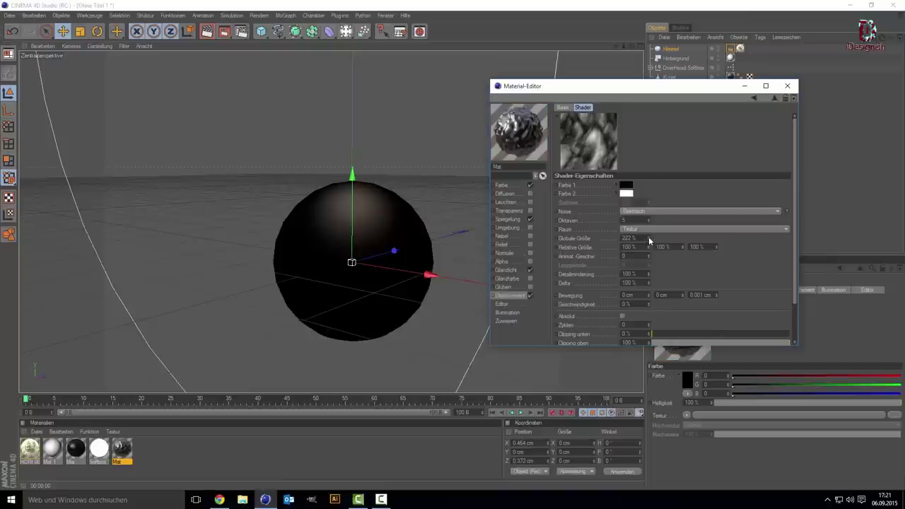
drag(649, 238, 648, 205)
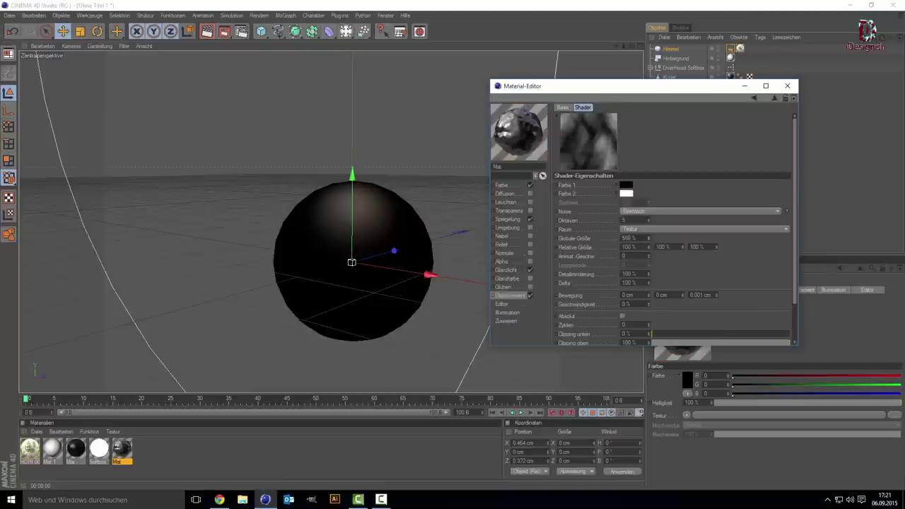
click(207, 31)
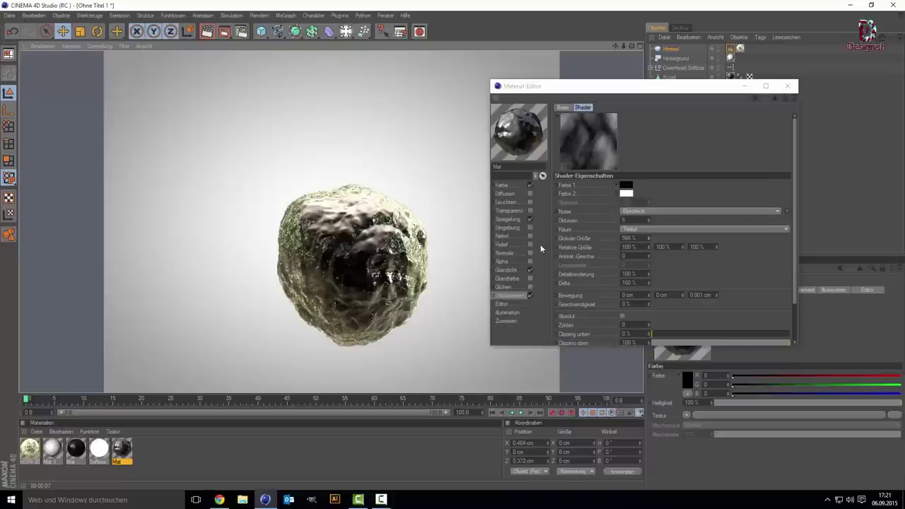
Step: Try Turbulence as the displacement noise and render a preview
click(786, 212)
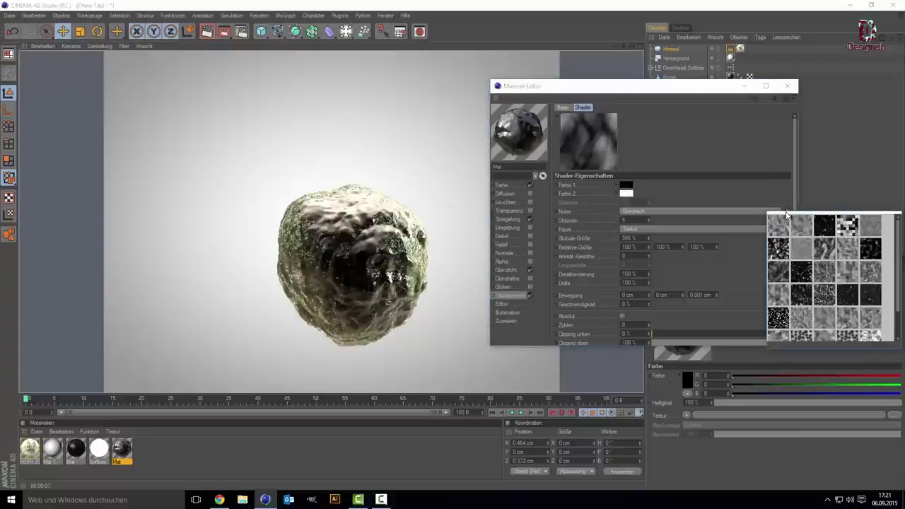
click(815, 322)
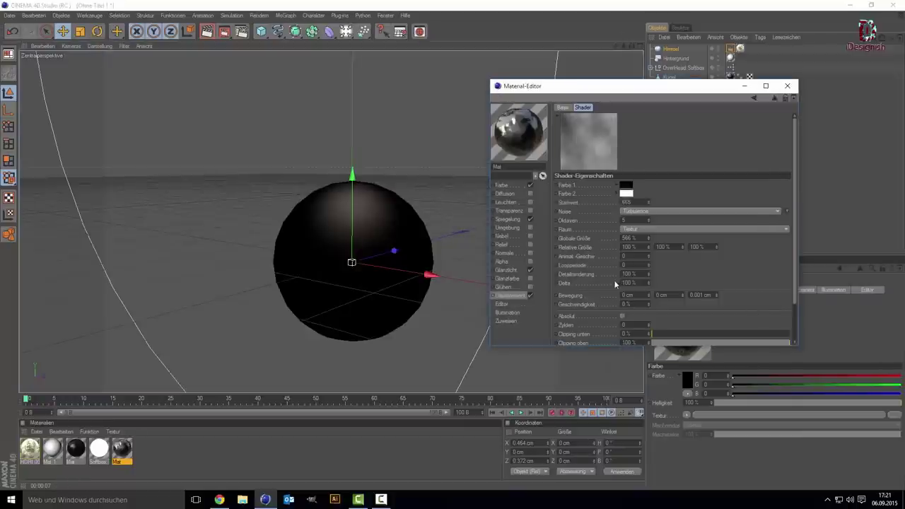
click(213, 34)
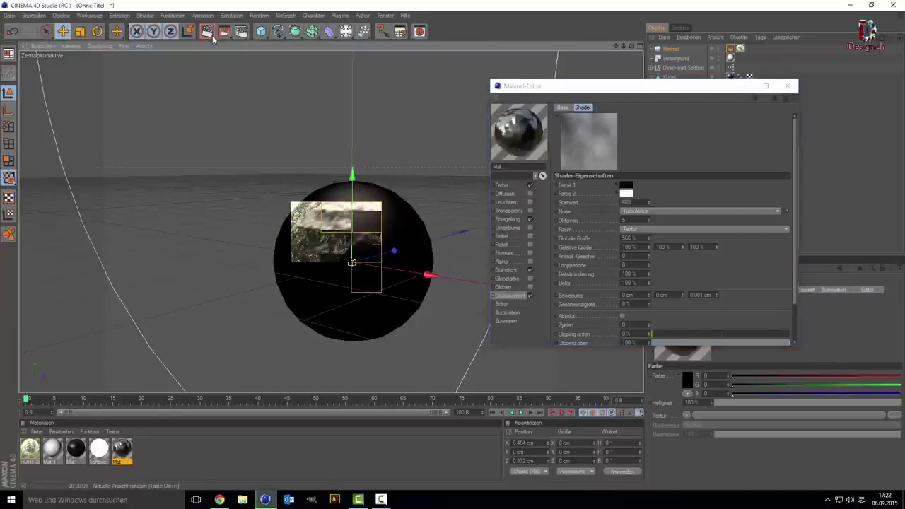
click(668, 76)
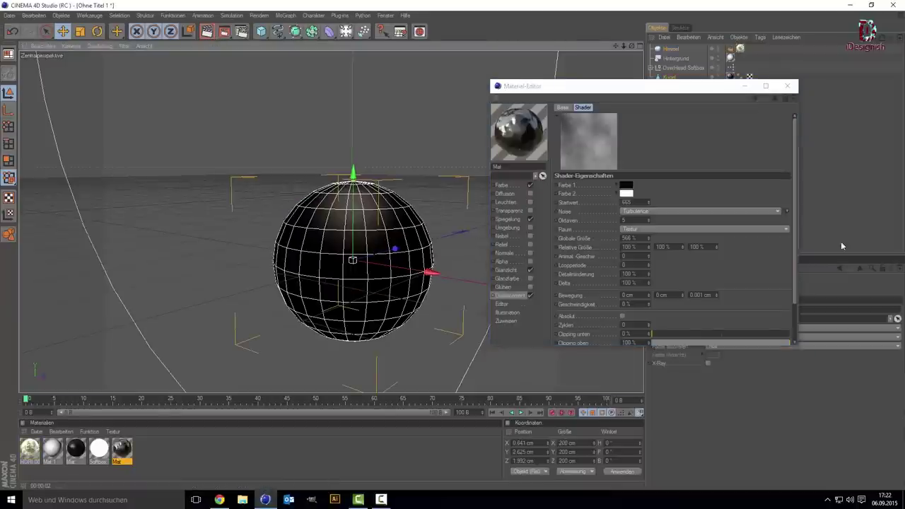
Step: Switch the displacement noise to Cell Voronoi with a global size of 20 %
click(788, 212)
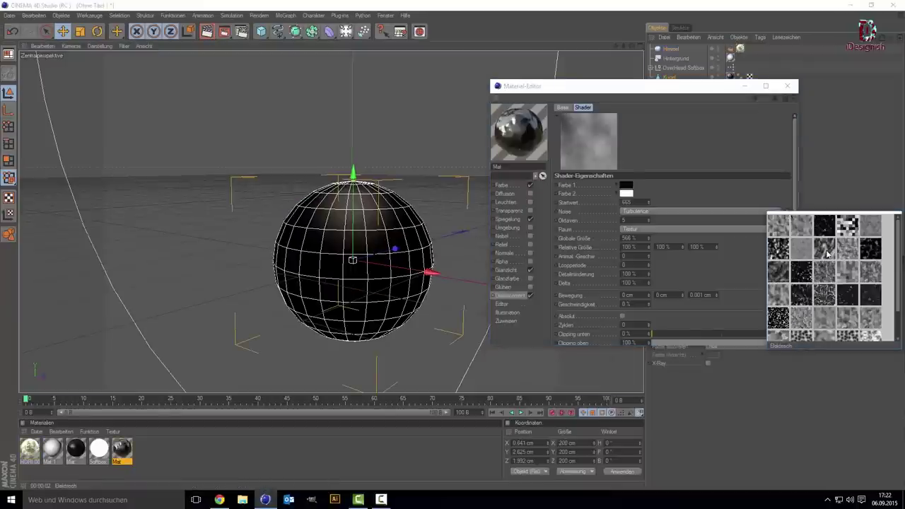
scroll(802, 315, down, 3)
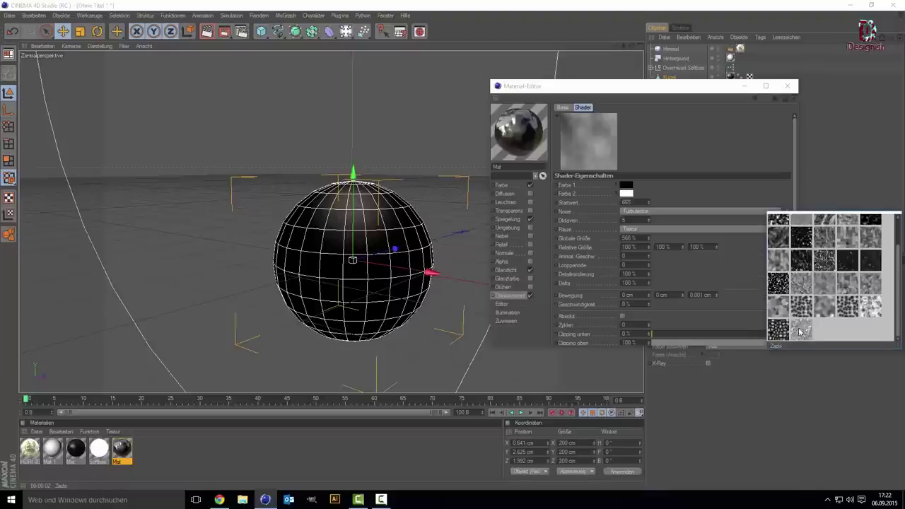
click(801, 330)
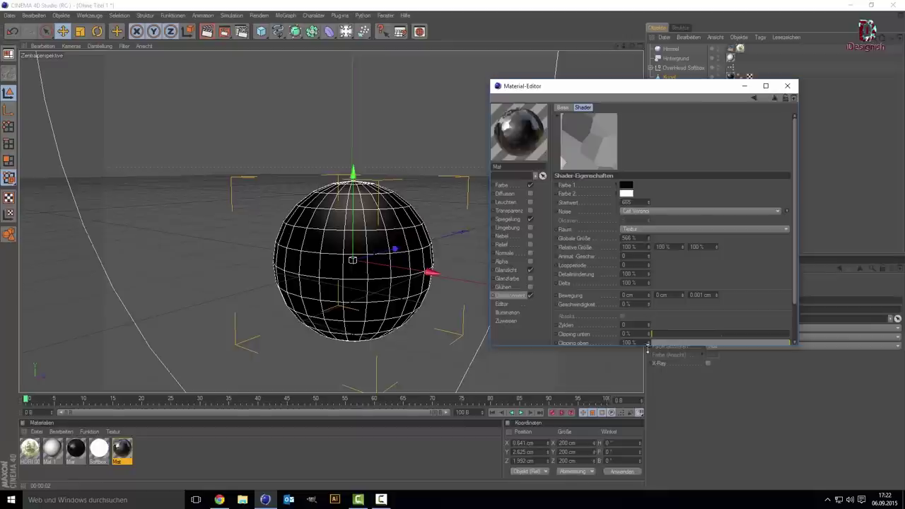
double_click(636, 239)
text(100)
key(Return)
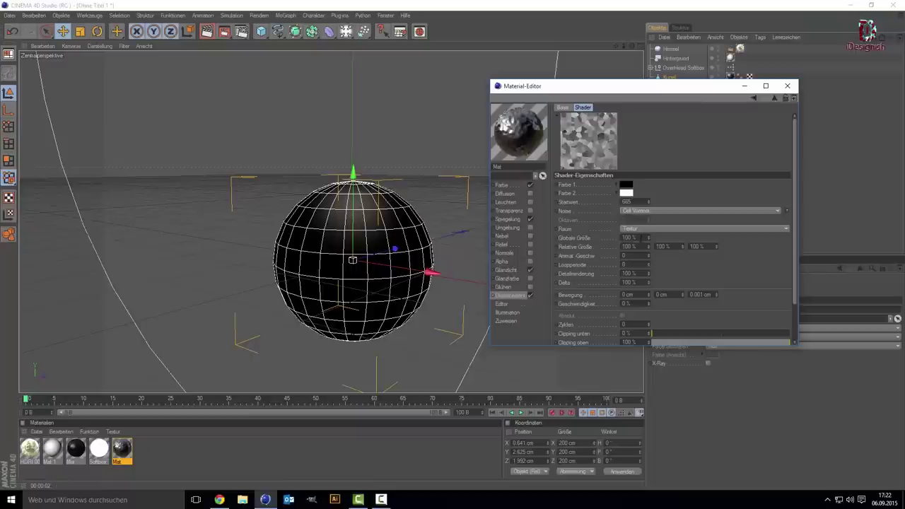
key(Return)
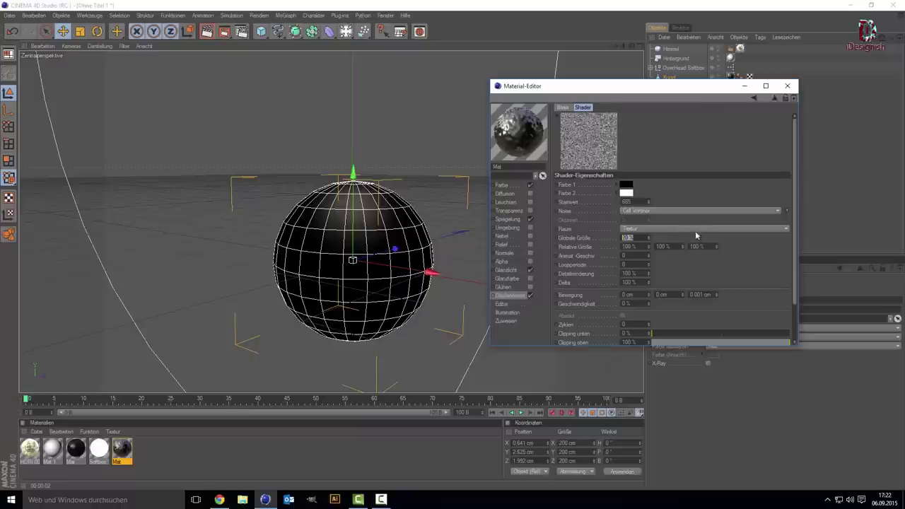
Step: Try Displaced Voronoi, Box Noise, Voronoi 2 and Cell Noise as the displacement noise type
click(786, 212)
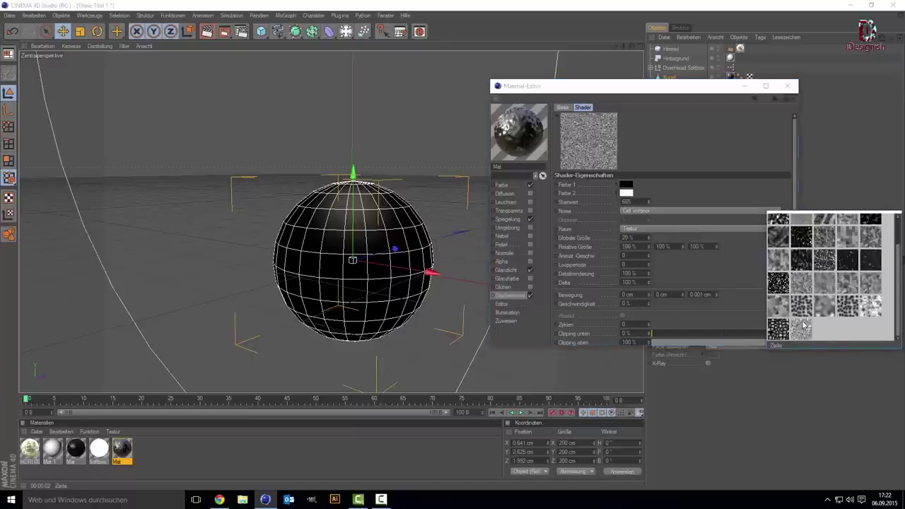
click(801, 309)
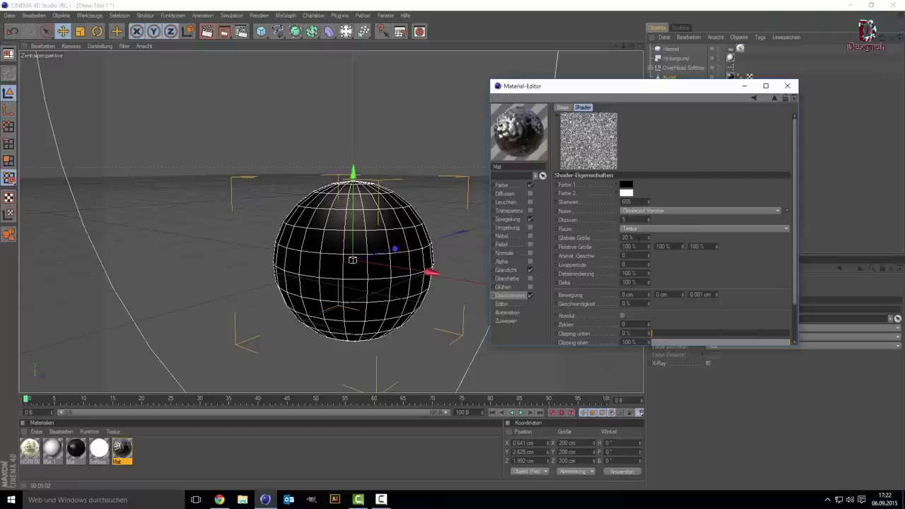
click(787, 210)
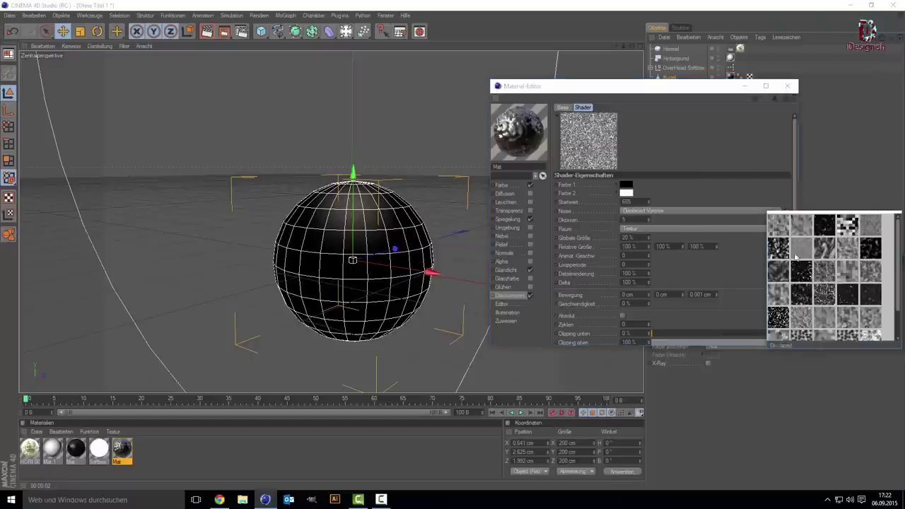
click(779, 228)
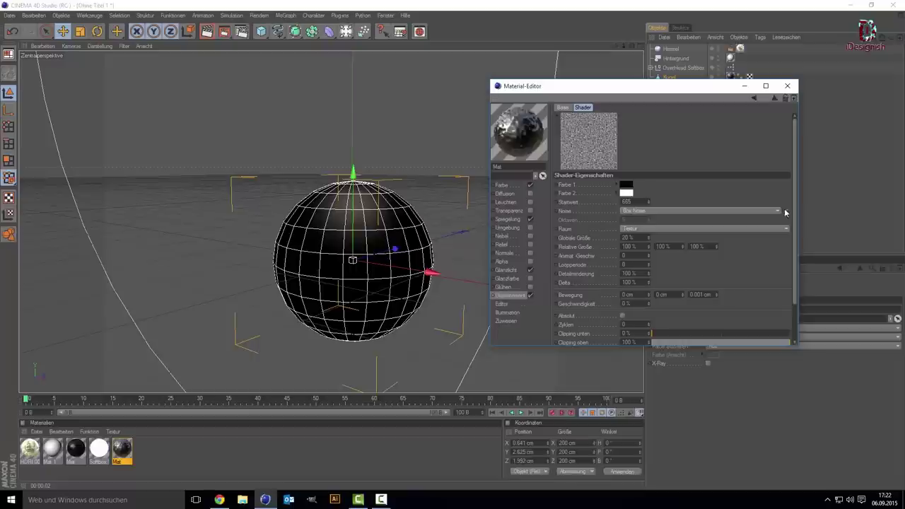
click(785, 213)
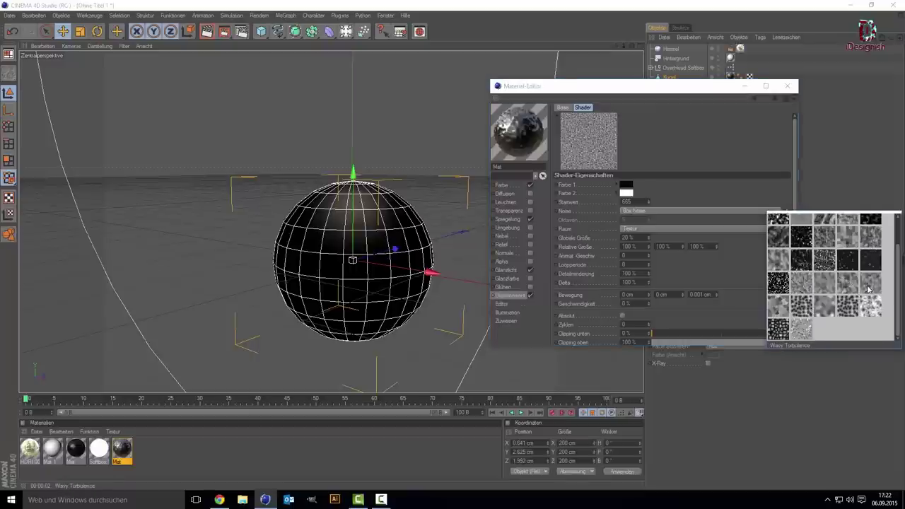
click(879, 307)
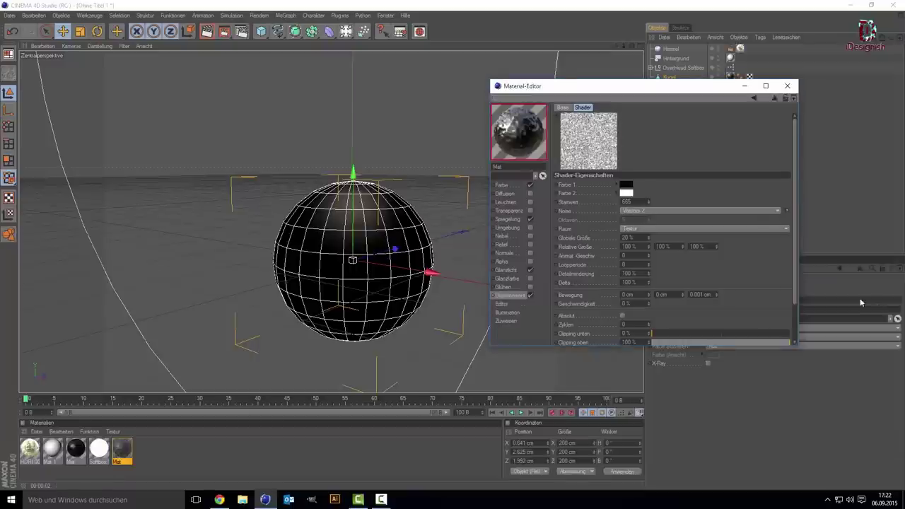
click(626, 238)
text(100)
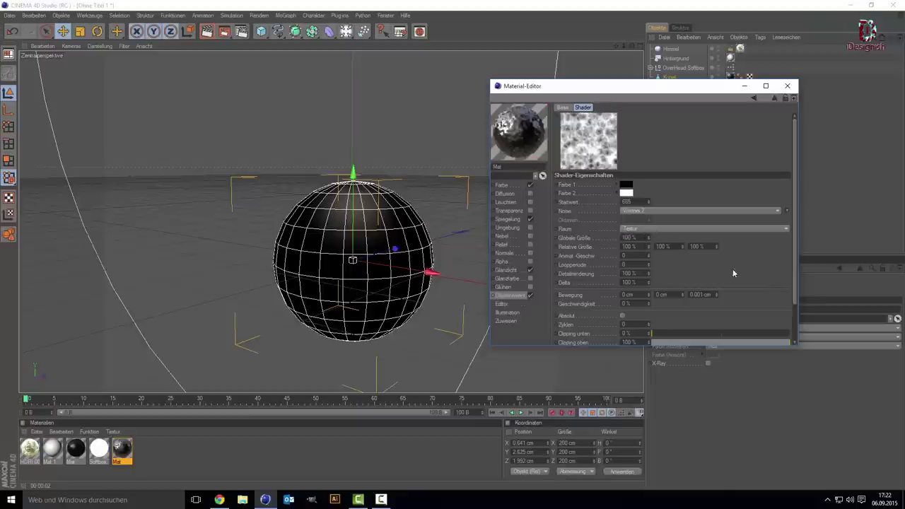
click(787, 211)
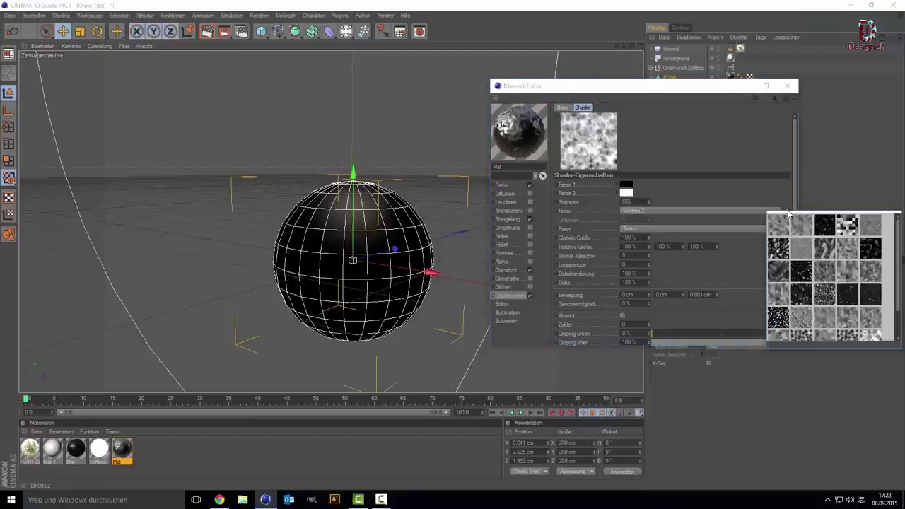
click(850, 226)
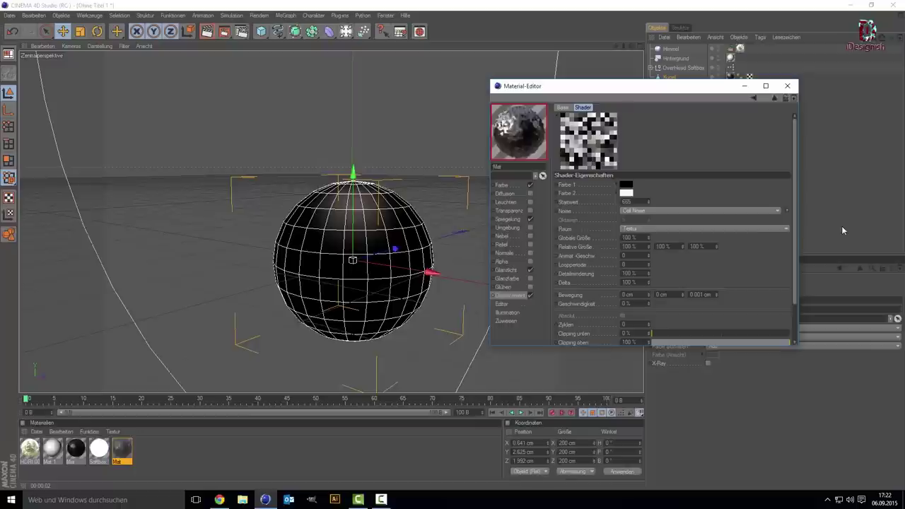
Step: Settle on the finer, spiky Sema noise and preview-render the sphere, then clear the render
click(785, 211)
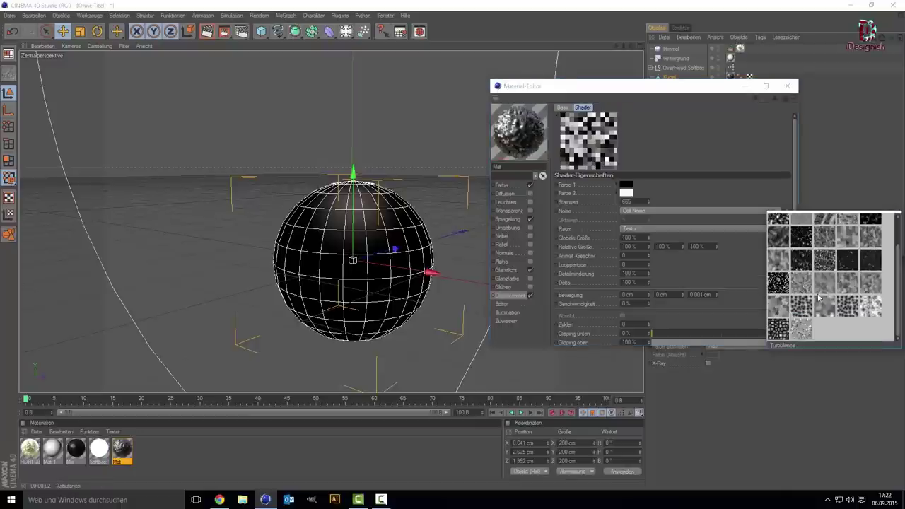
click(776, 283)
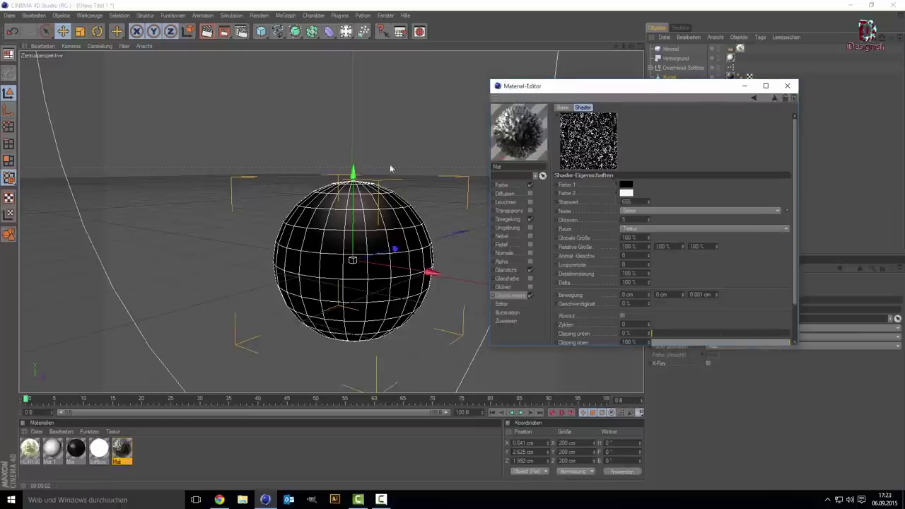
click(207, 31)
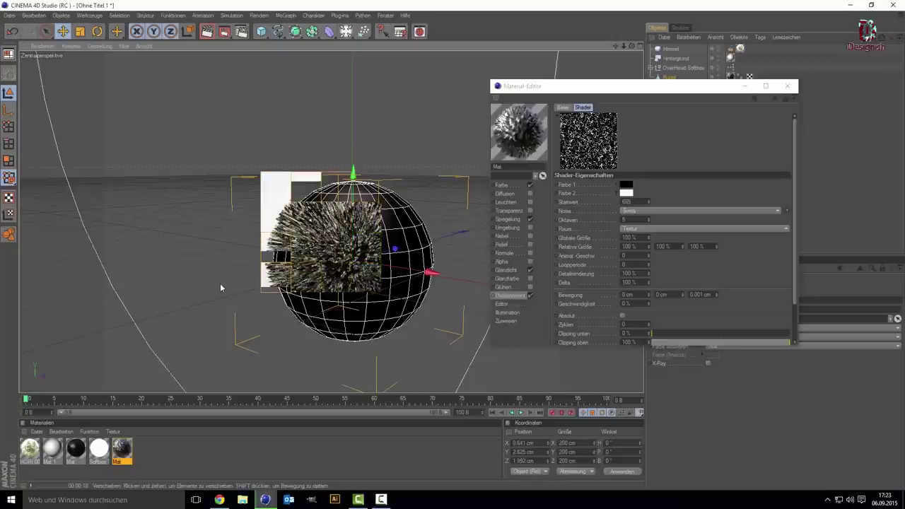
click(223, 265)
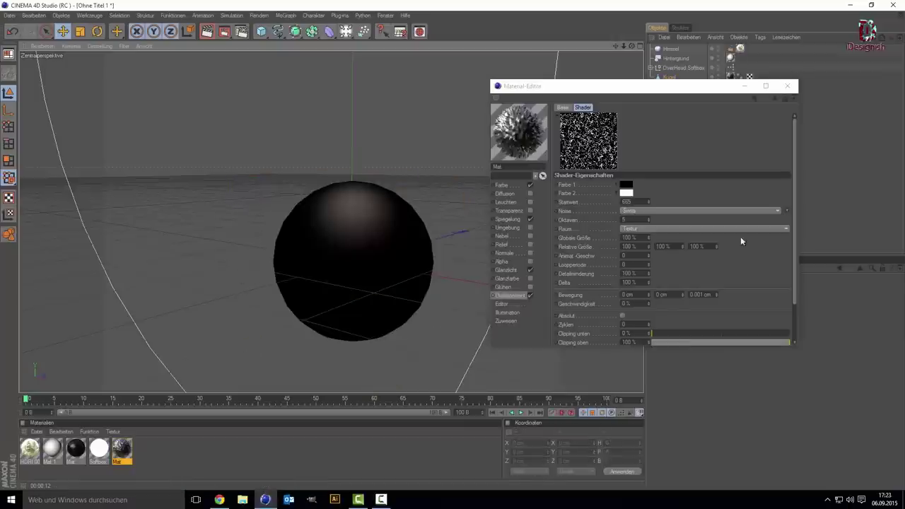
Step: Switch the displacement noise to Voronoi 1 and preview-render it, then clear the render
click(786, 210)
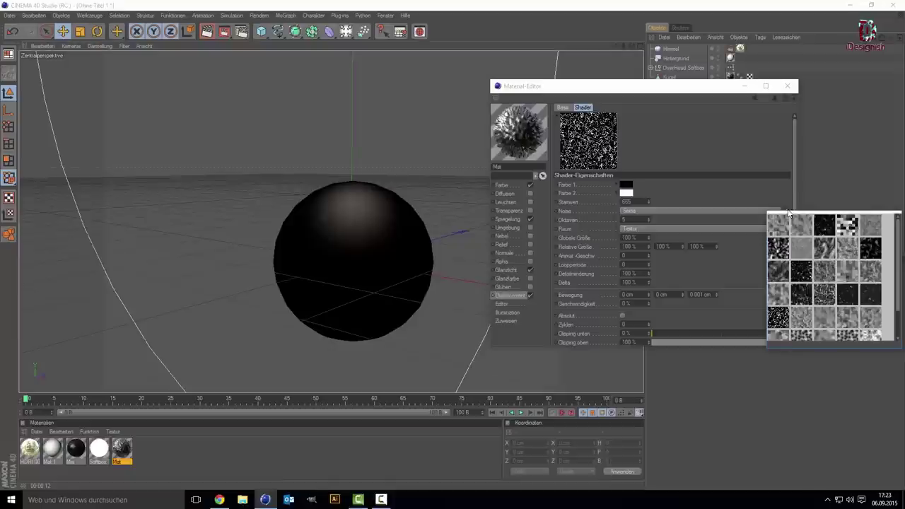
scroll(806, 265, down, 3)
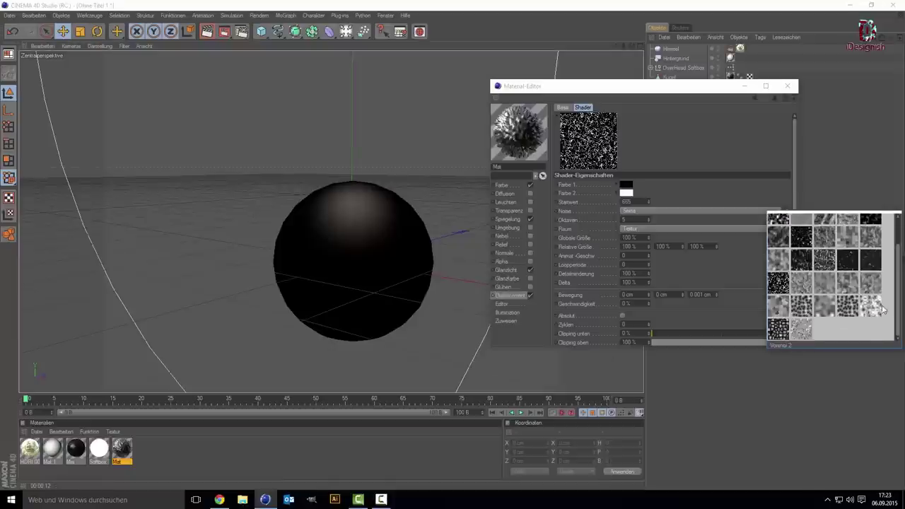
click(852, 303)
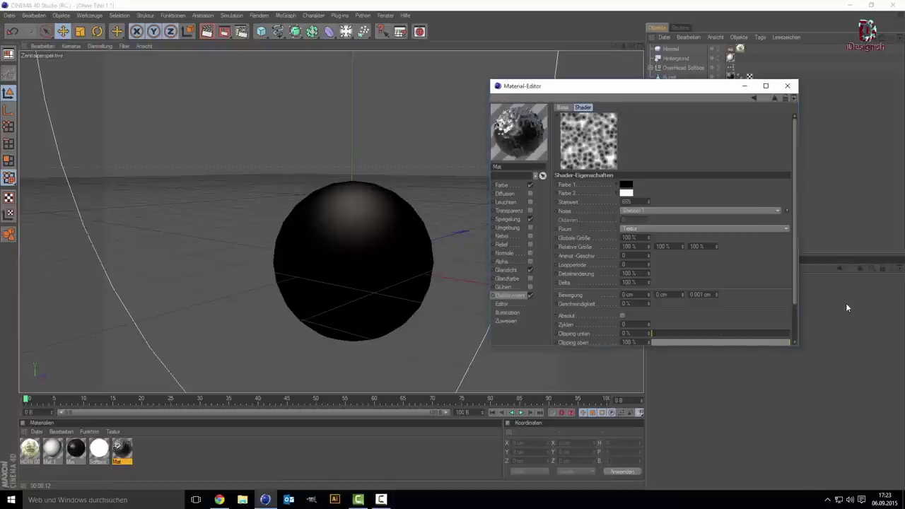
click(205, 32)
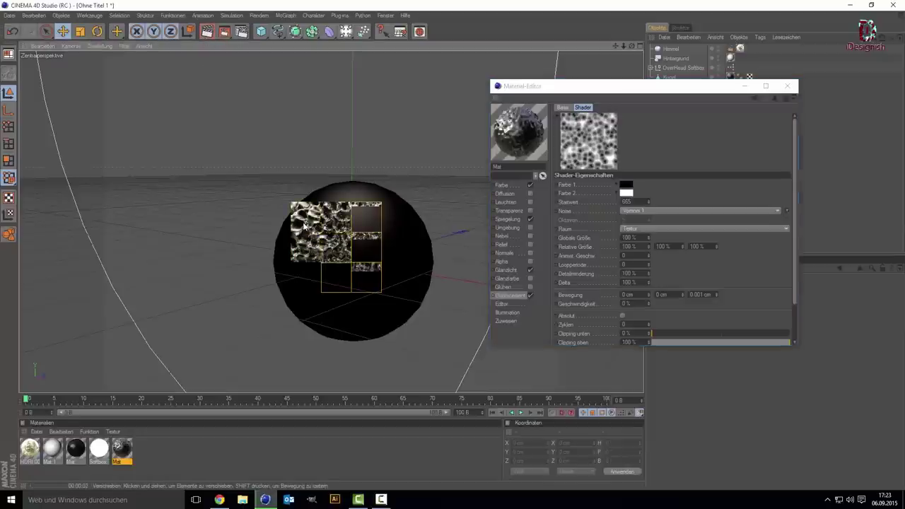
click(292, 319)
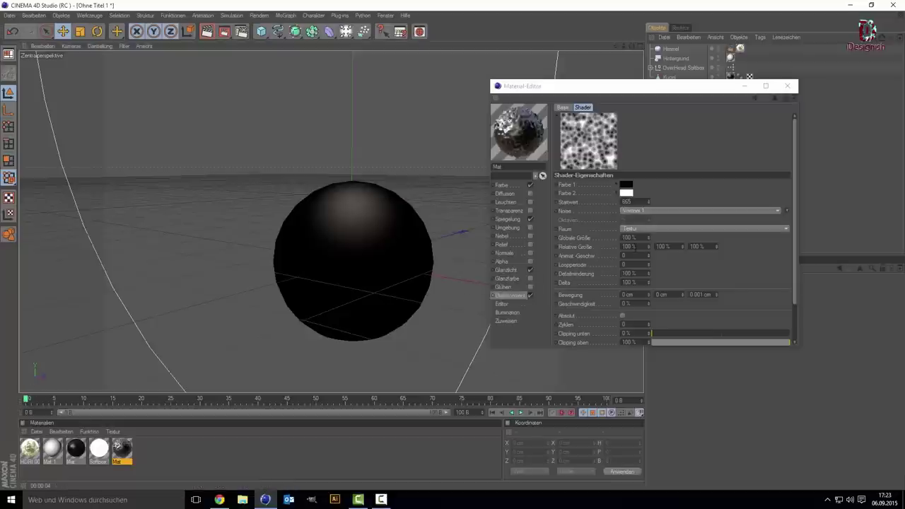
Step: Keyframe the noise global size at 200 % around frame 51, then play the animation
click(557, 241)
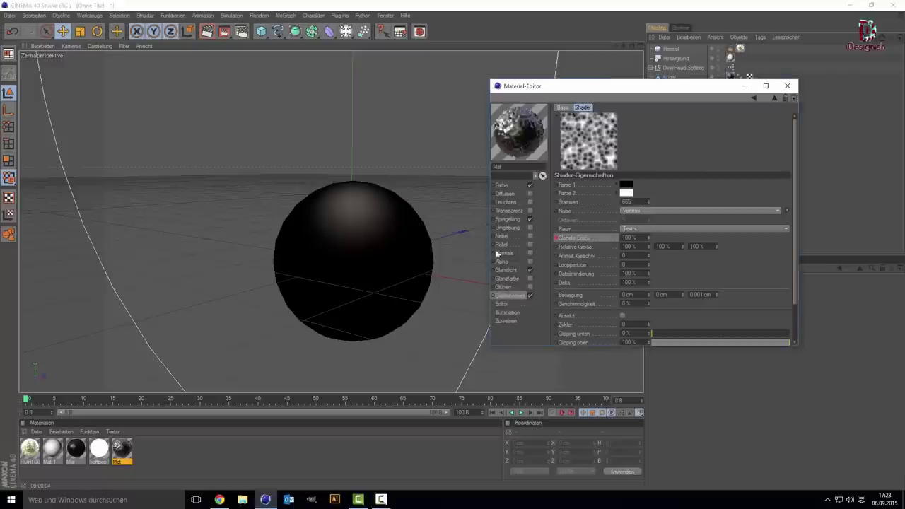
drag(285, 402, 345, 401)
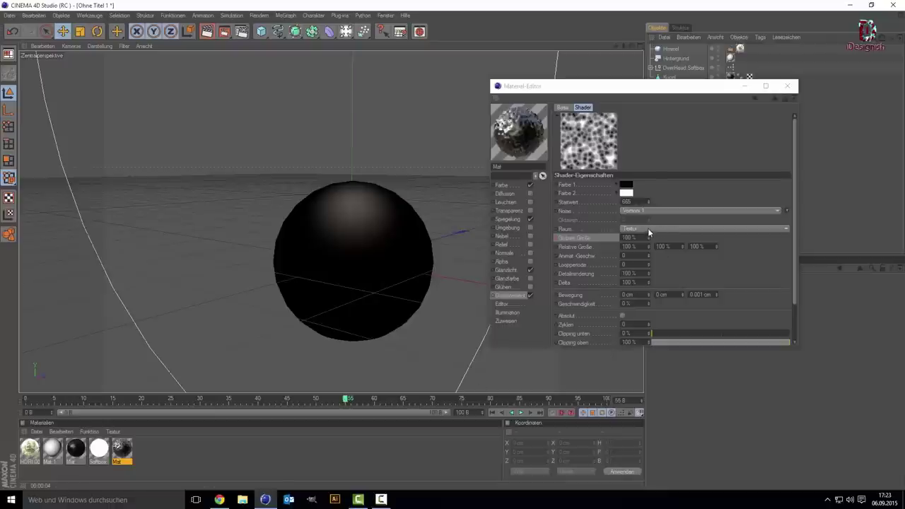
double_click(632, 237)
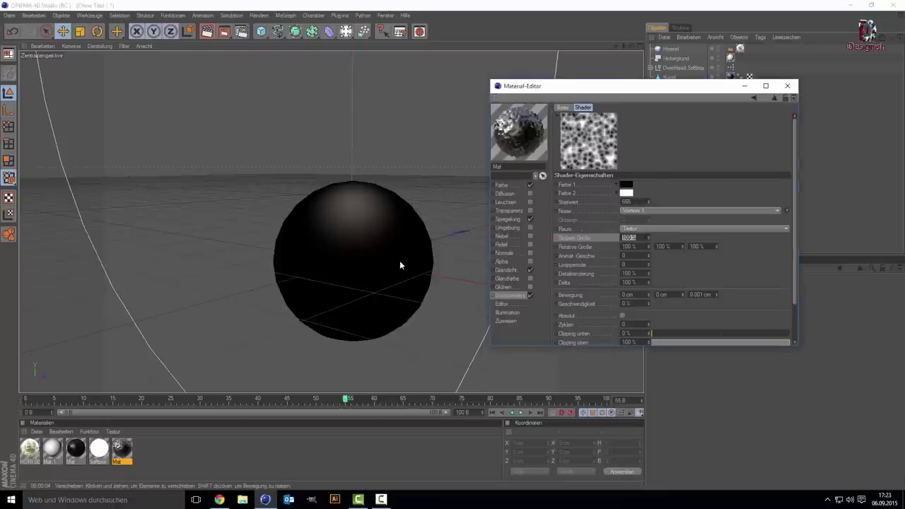
text(200)
key(Return)
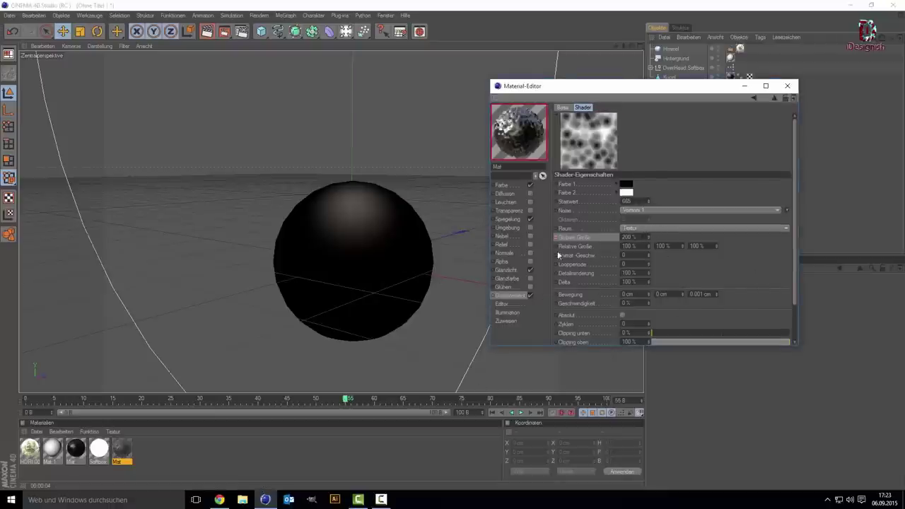
ctrl+click(555, 238)
drag(292, 400, 26, 400)
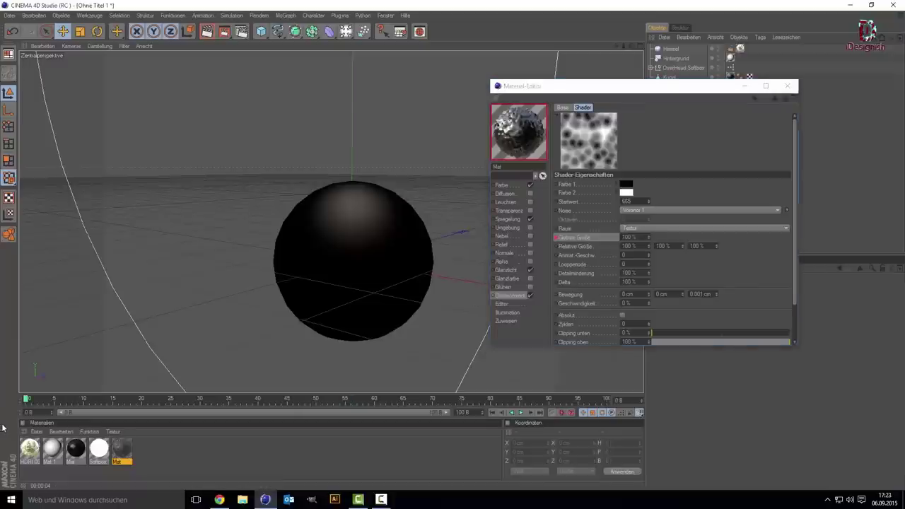
click(520, 414)
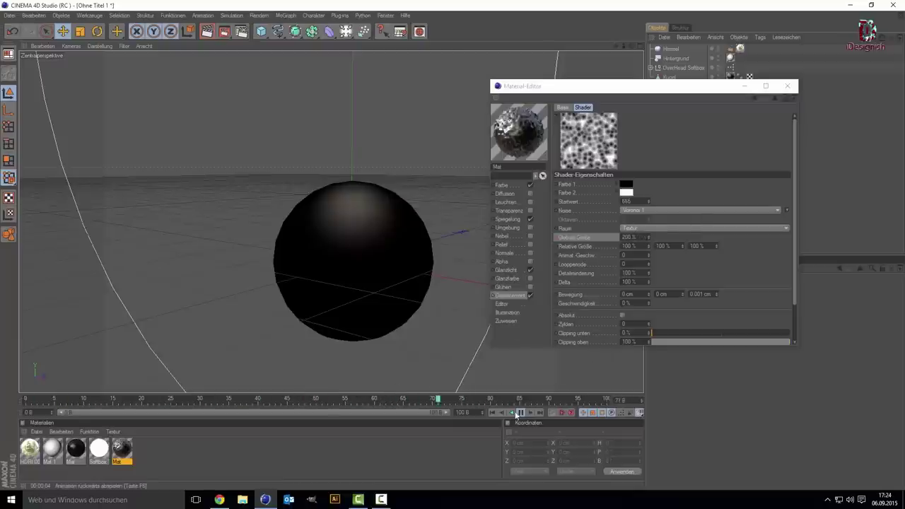
Step: Preview-render the Voronoi sphere at frame 0 and at frame 50, then clear the render
drag(112, 400, 3, 397)
click(203, 34)
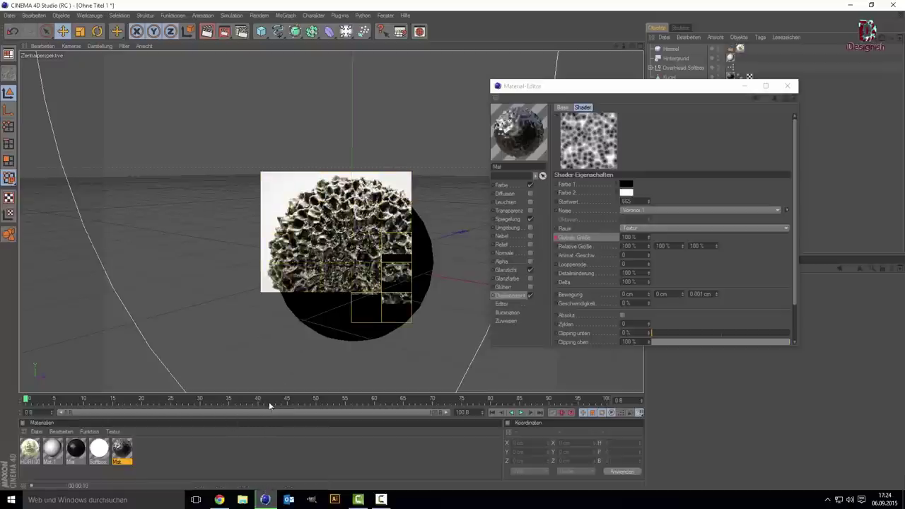
click(314, 400)
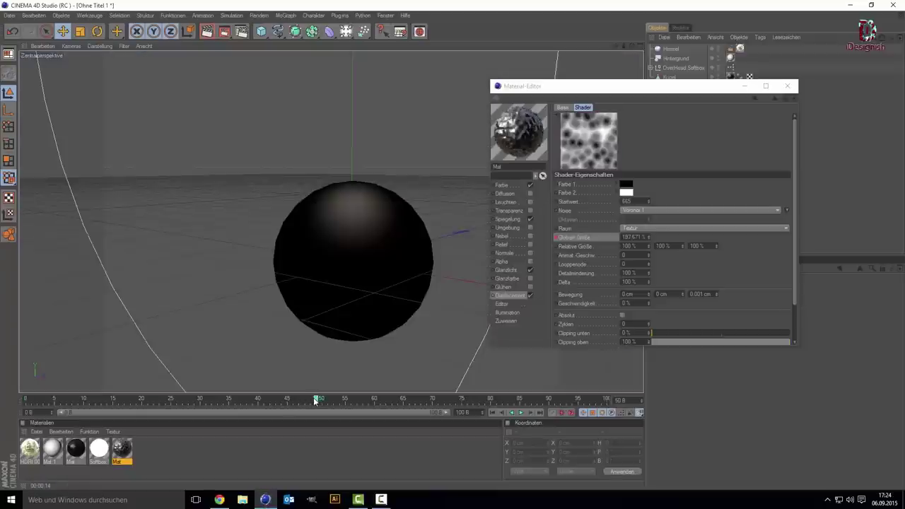
click(206, 32)
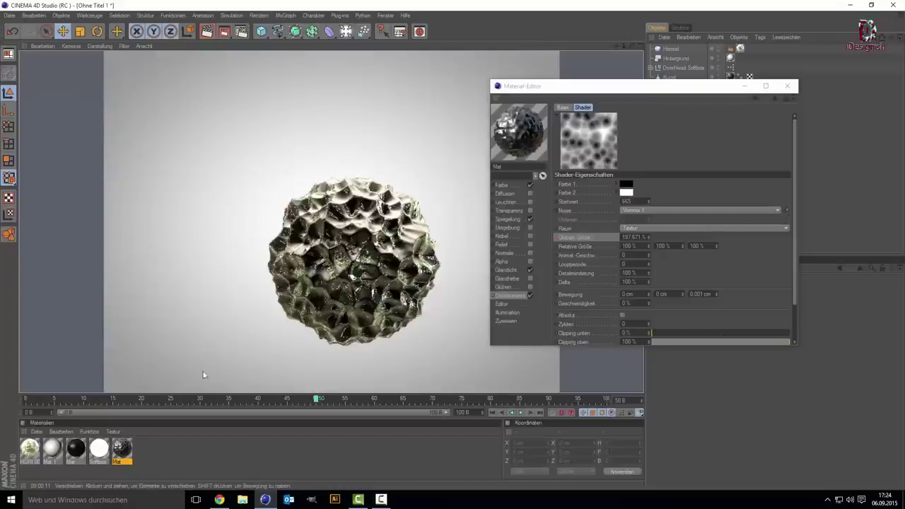
click(556, 209)
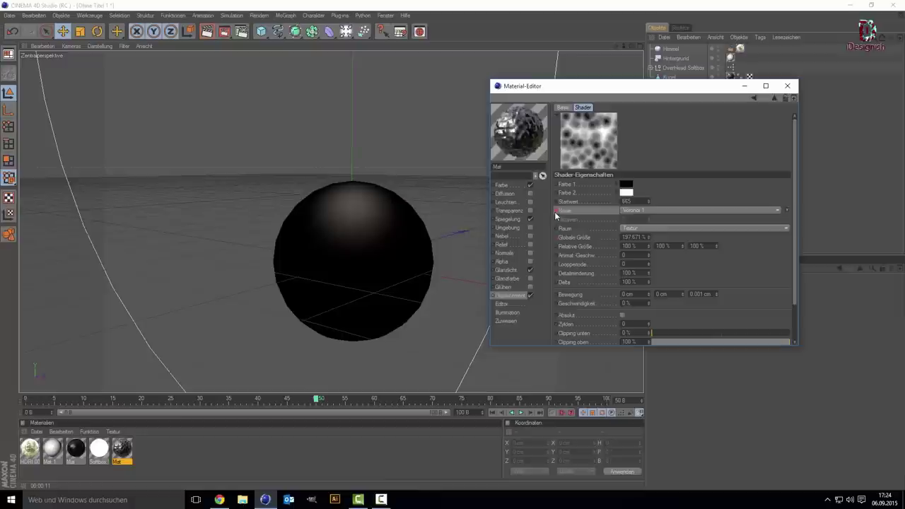
Step: Open and close the noise gallery unchanged, then scrub the playhead back to frame 0
click(786, 210)
click(786, 210)
mouse_move(299, 400)
mouse_down()
mouse_move(25, 400)
mouse_move(275, 371)
mouse_move(454, 364)
mouse_move(189, 371)
mouse_up()
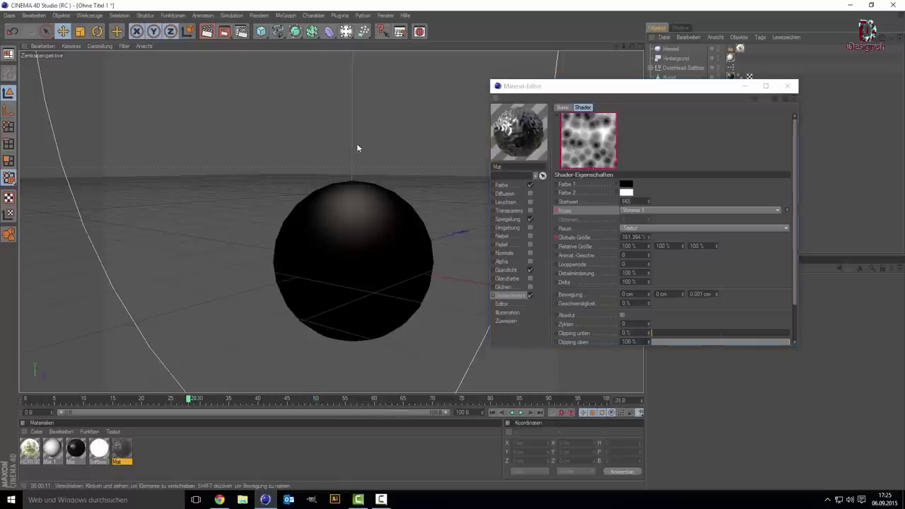